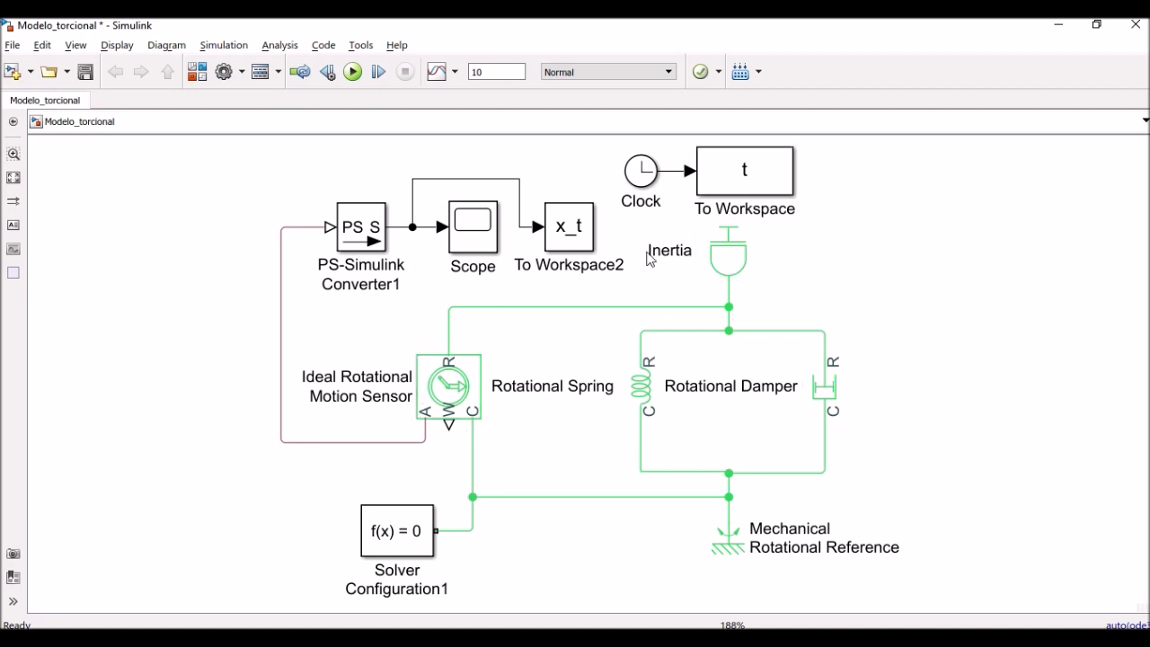
Inspect the Ideal Rotational Motion Sensor's parameters, leaving them unchanged
click(451, 396)
double_click(454, 396)
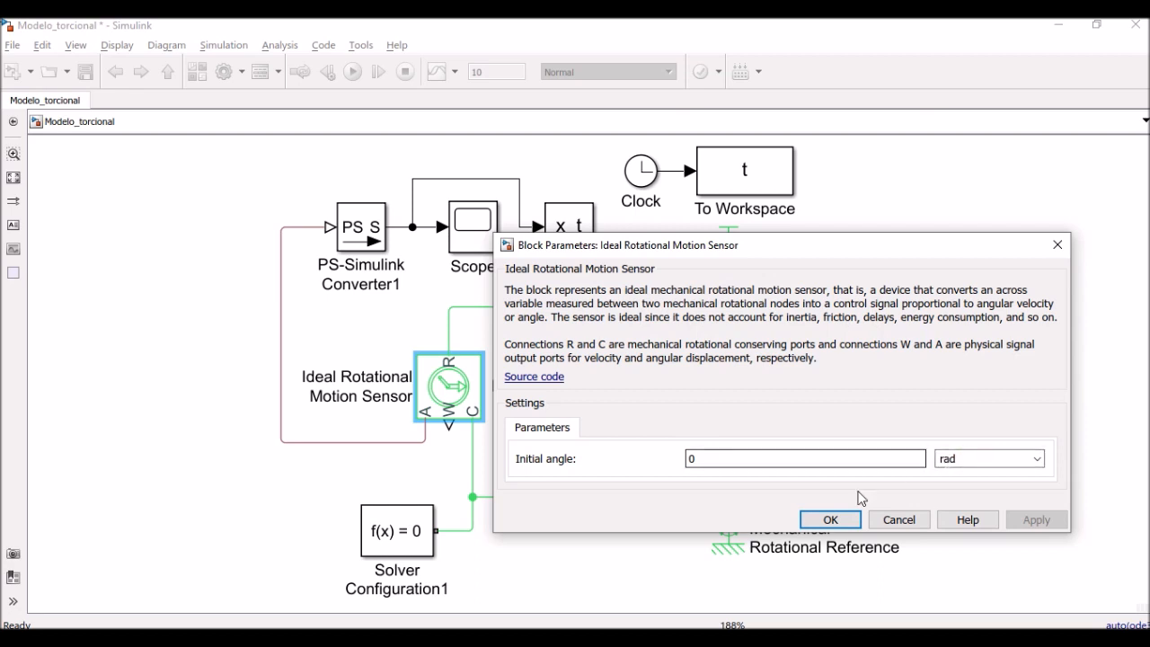
click(827, 519)
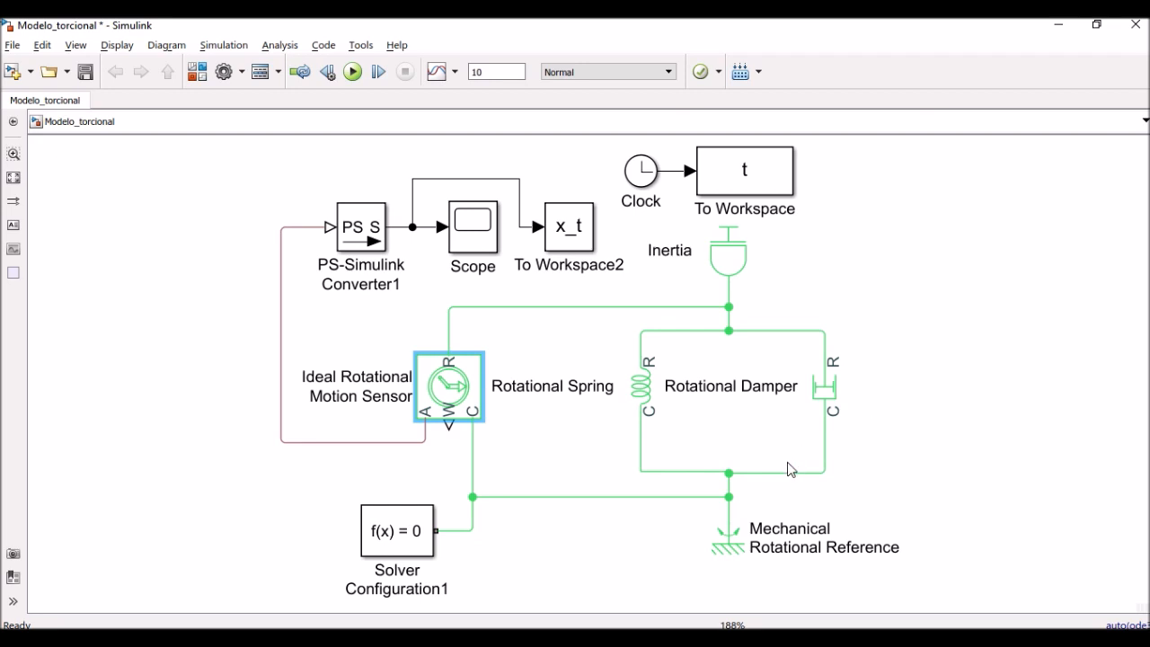
Change the Rotational Damper's damping coefficient from 1000*0.1 to 0*0.1
double_click(820, 399)
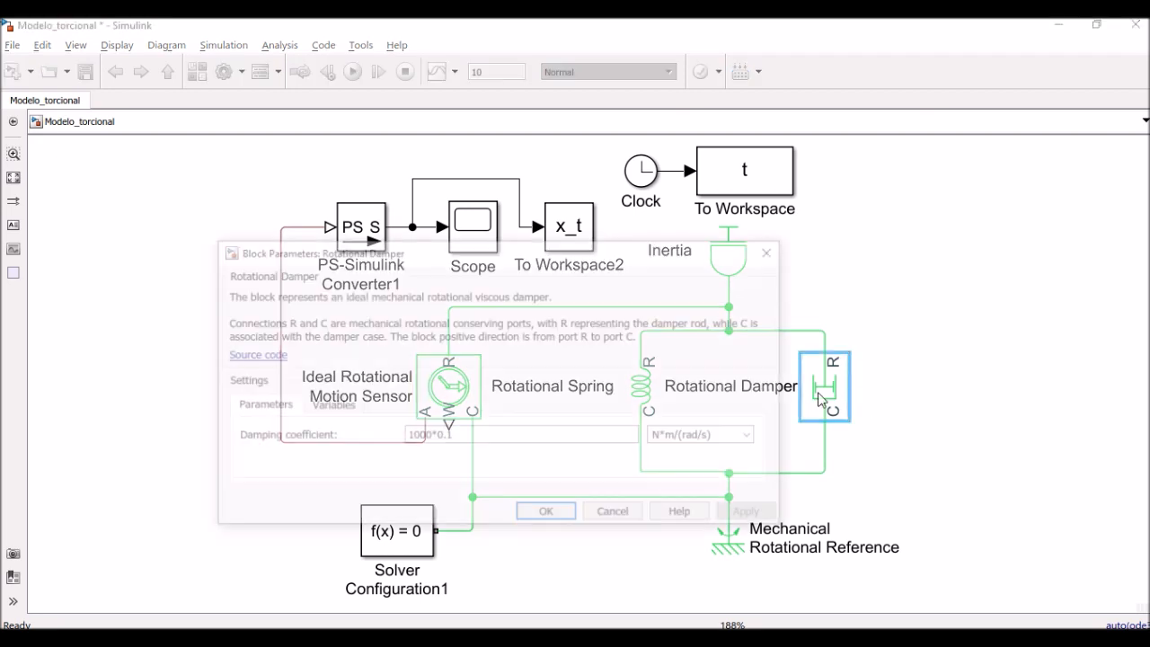
double_click(432, 437)
click(431, 437)
double_click(431, 437)
click(431, 437)
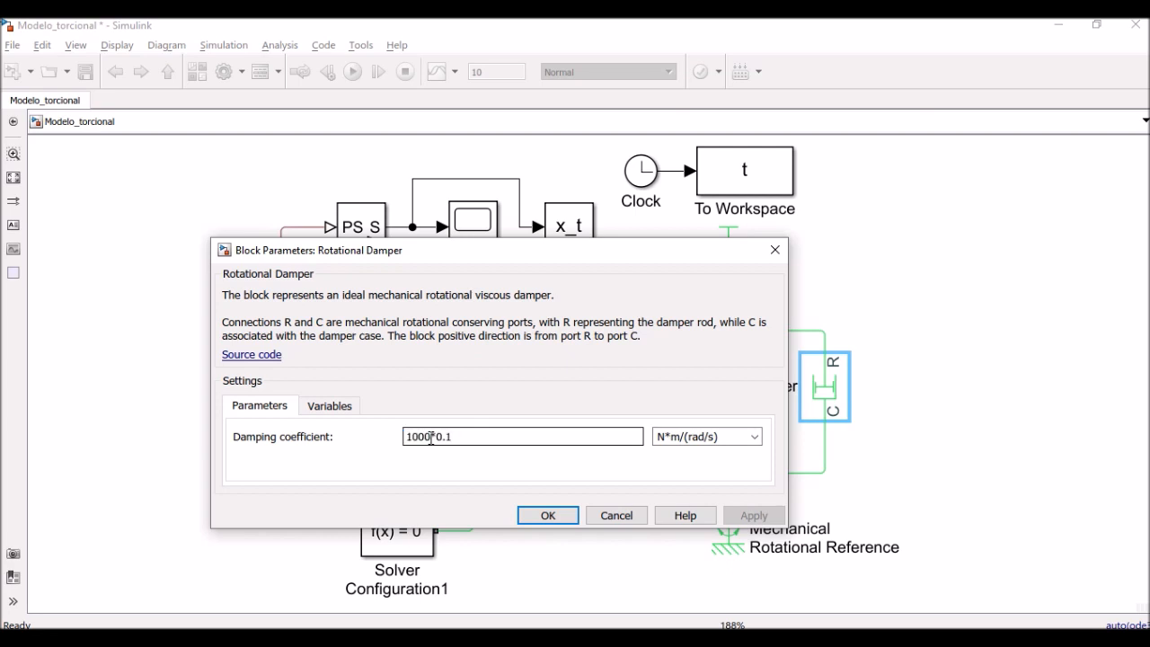
drag(432, 437, 401, 440)
text(0)
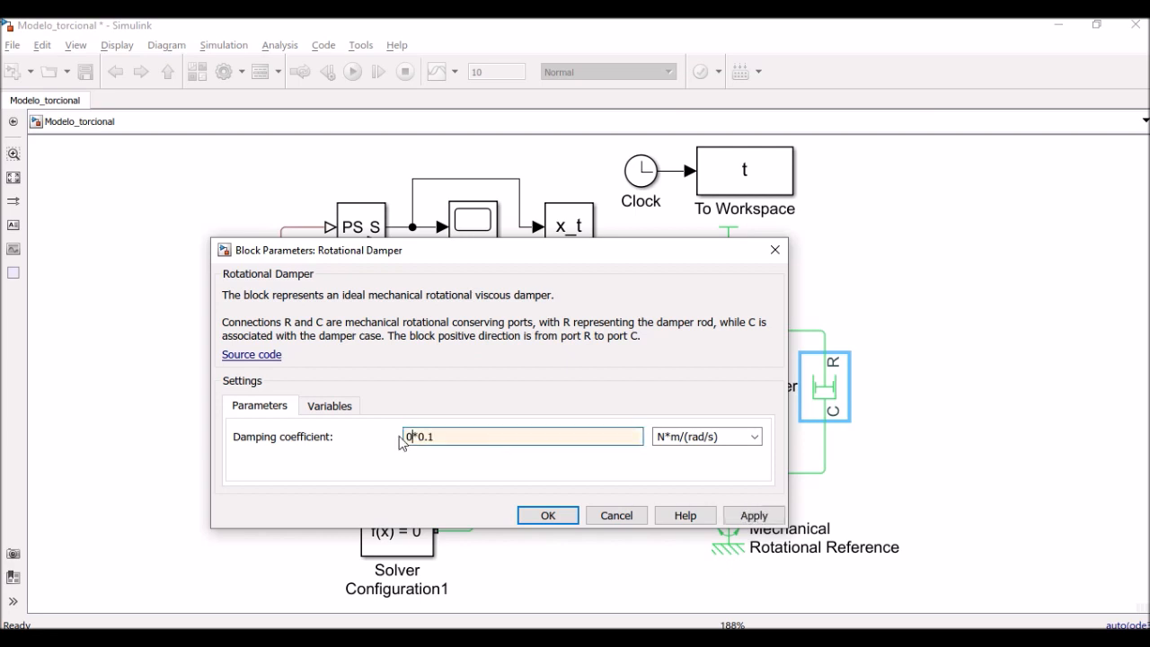
click(545, 514)
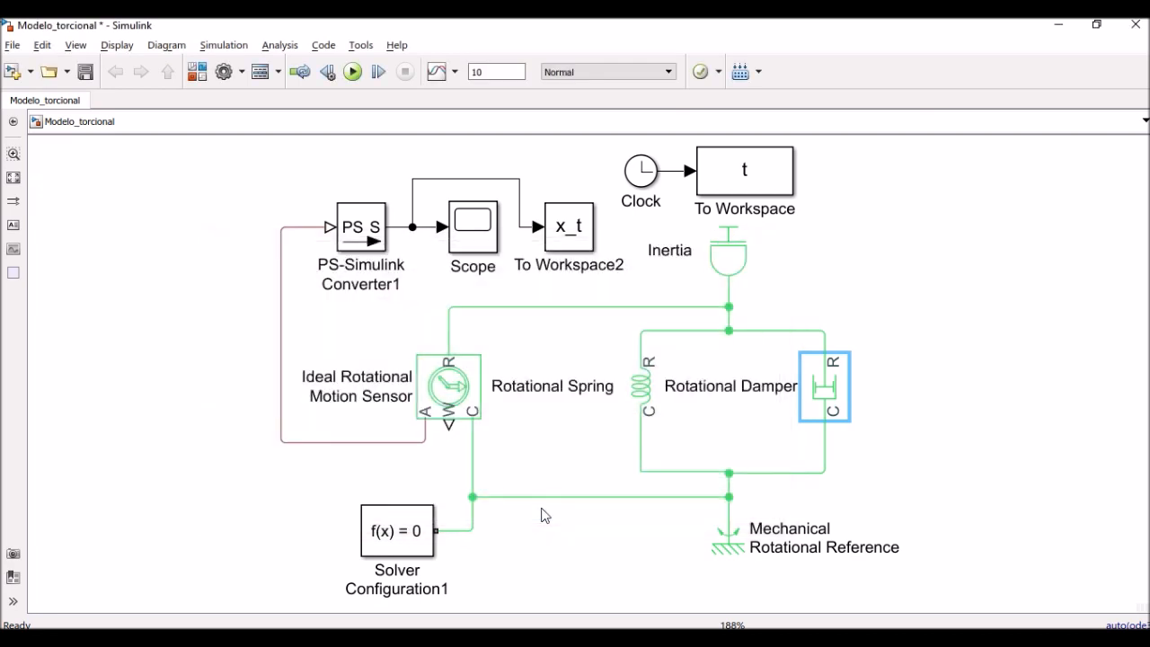
click(894, 365)
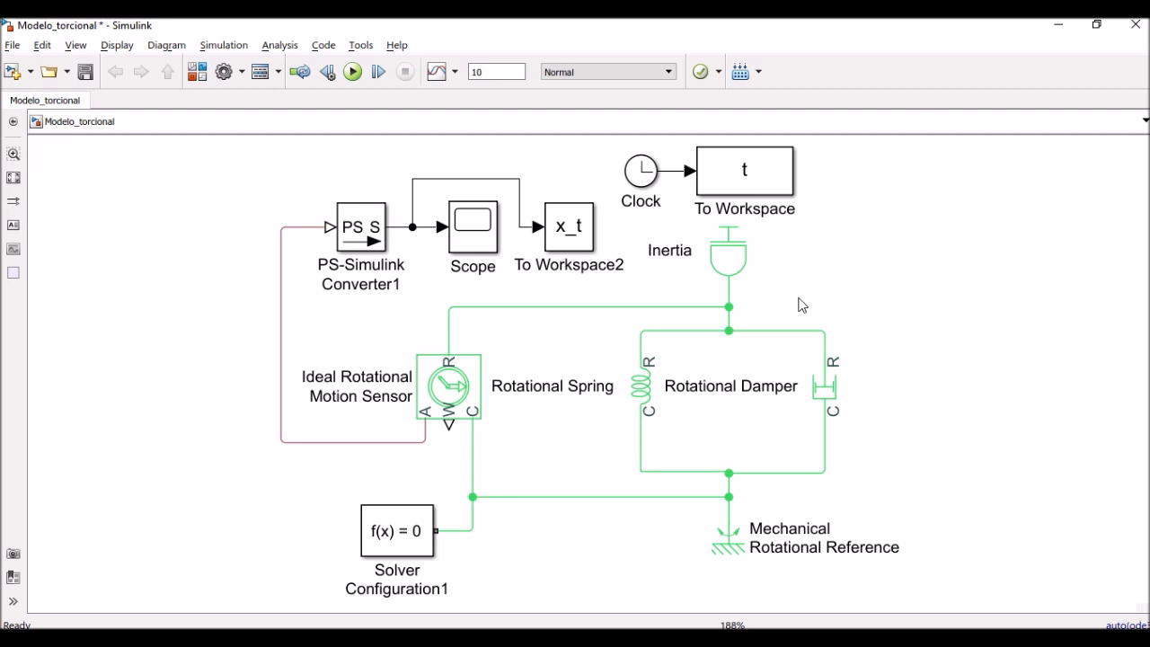
double_click(735, 267)
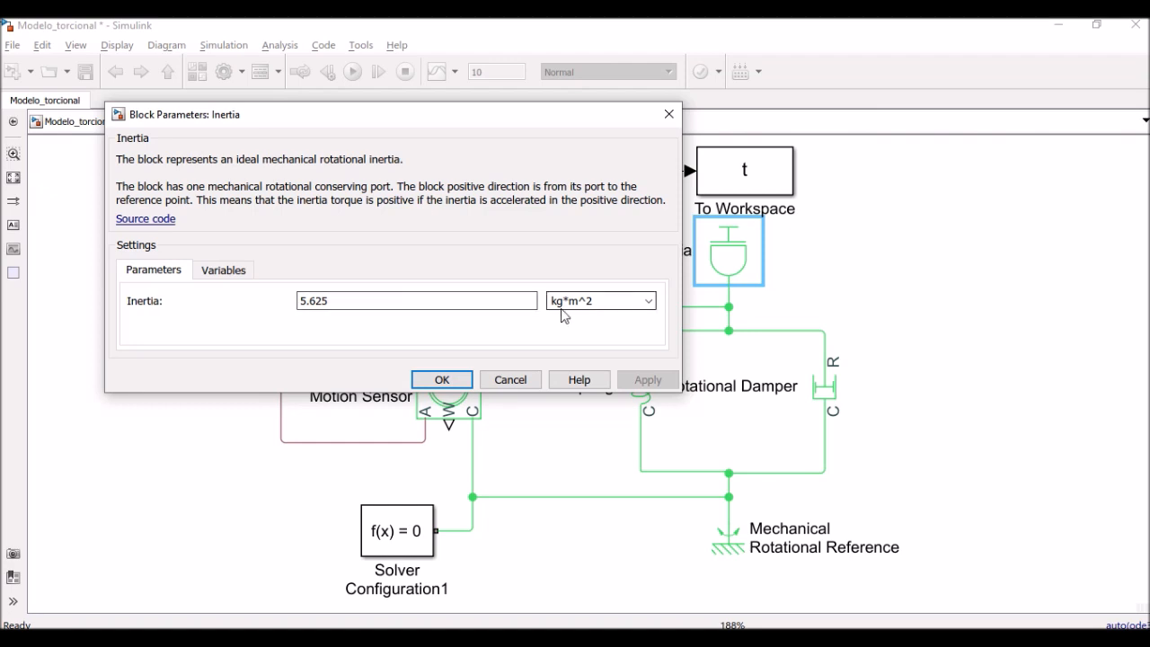
click(231, 274)
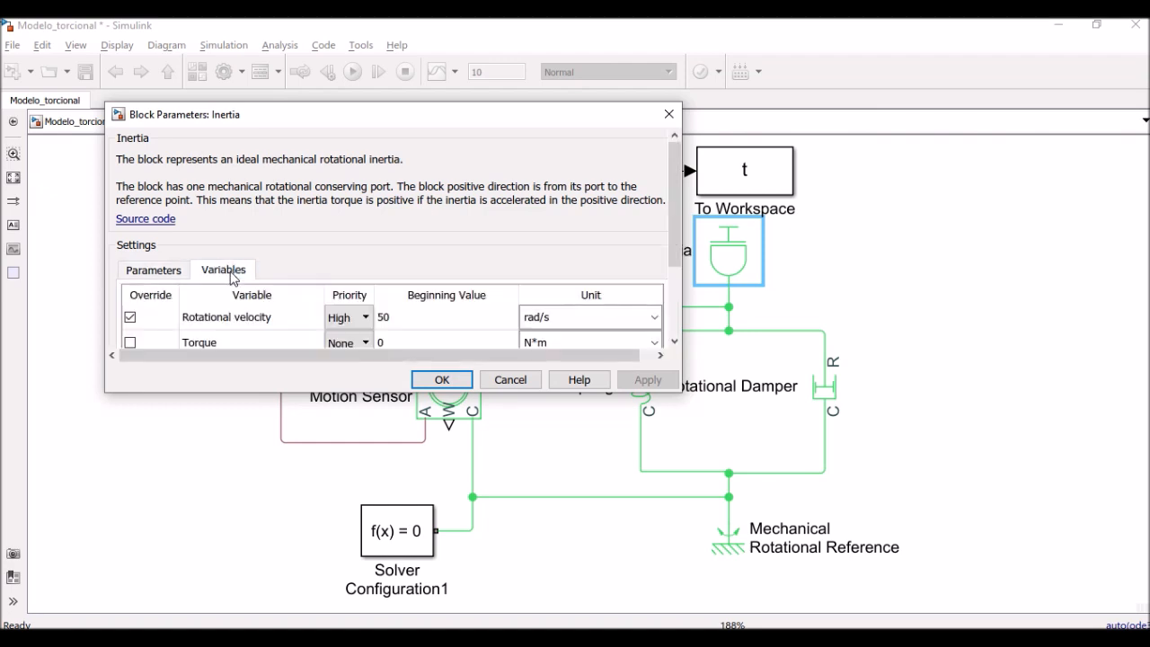
click(131, 319)
click(132, 319)
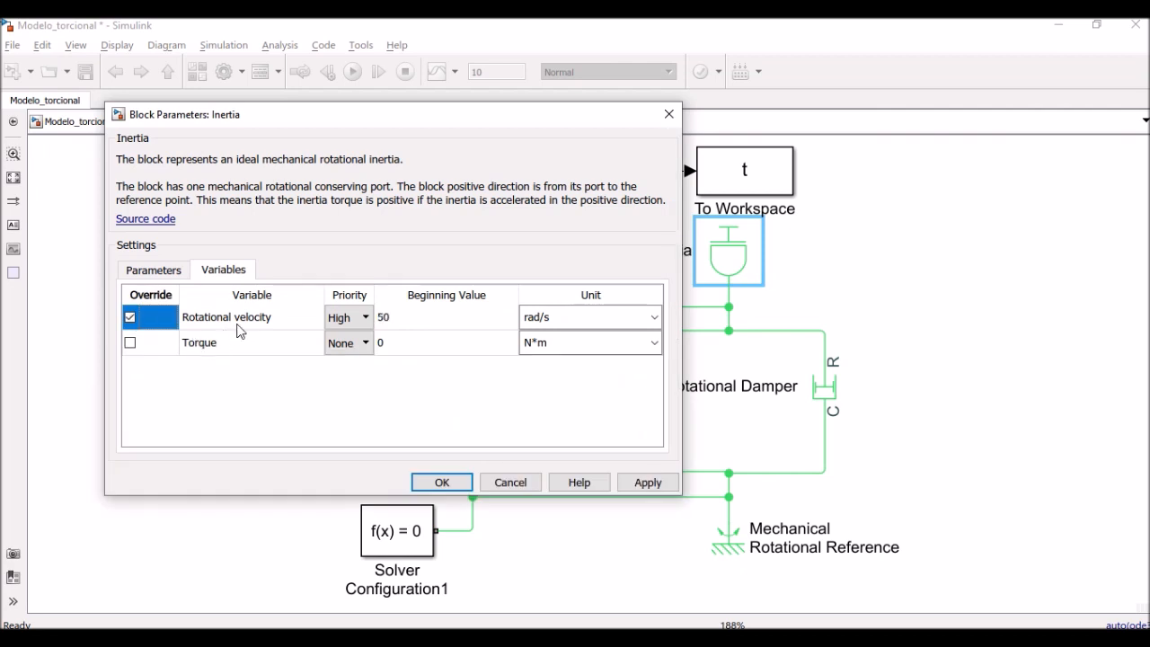
click(407, 323)
click(404, 321)
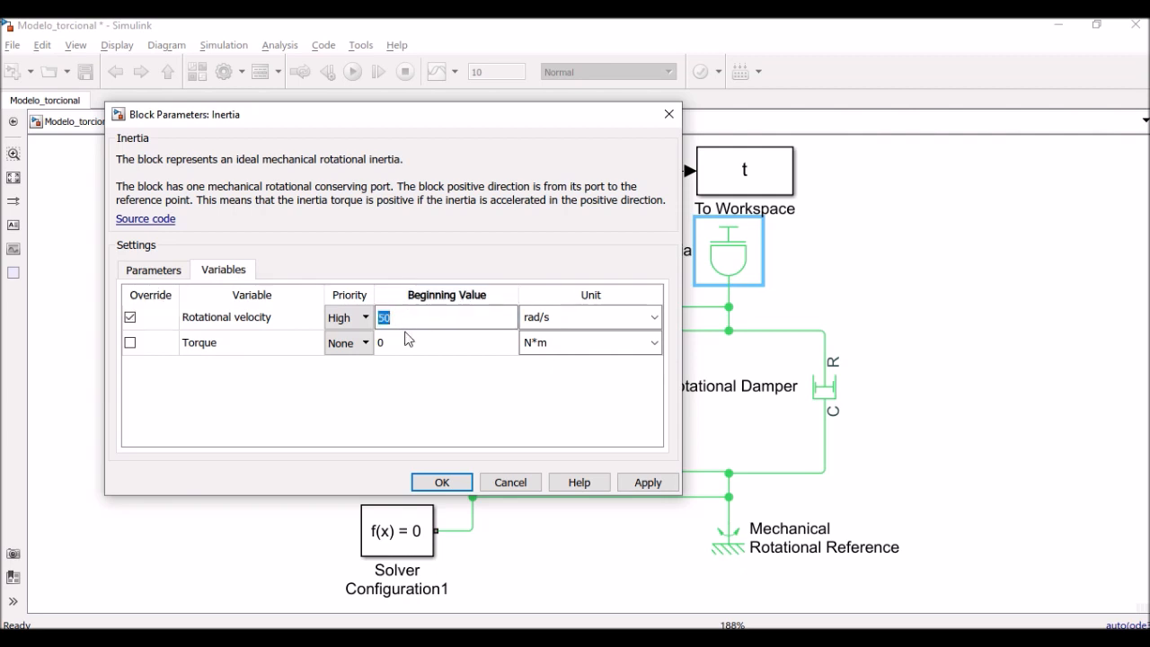
click(455, 482)
click(995, 309)
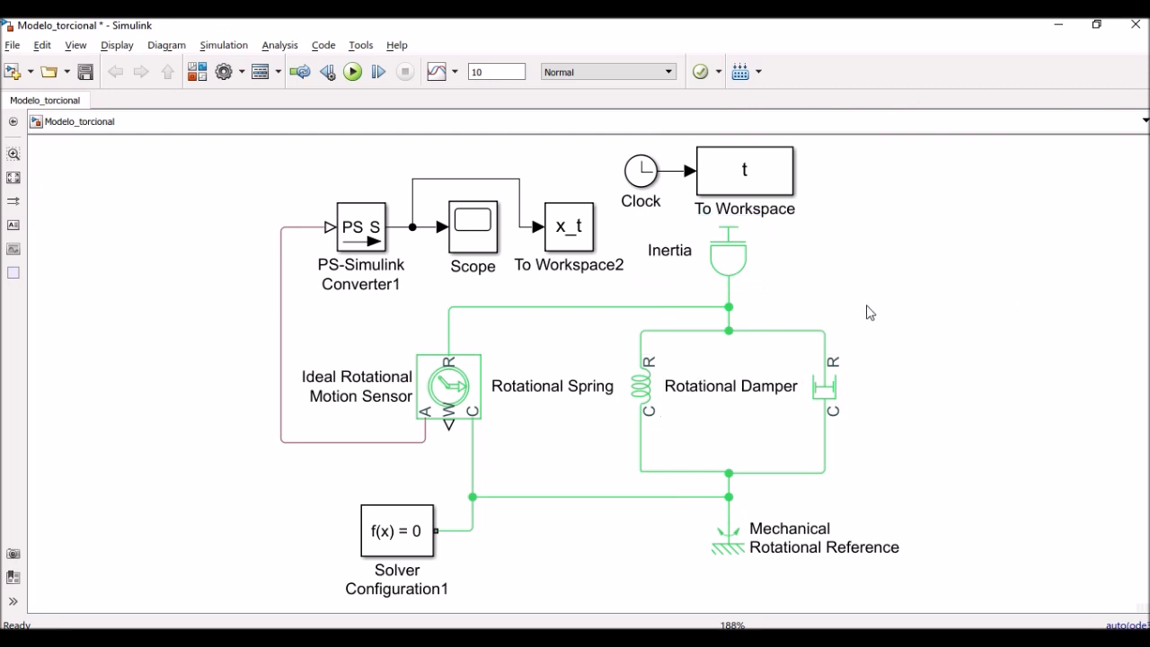
Set the simulation stop time to 2 s and run the model
double_click(509, 74)
text(2)
click(356, 74)
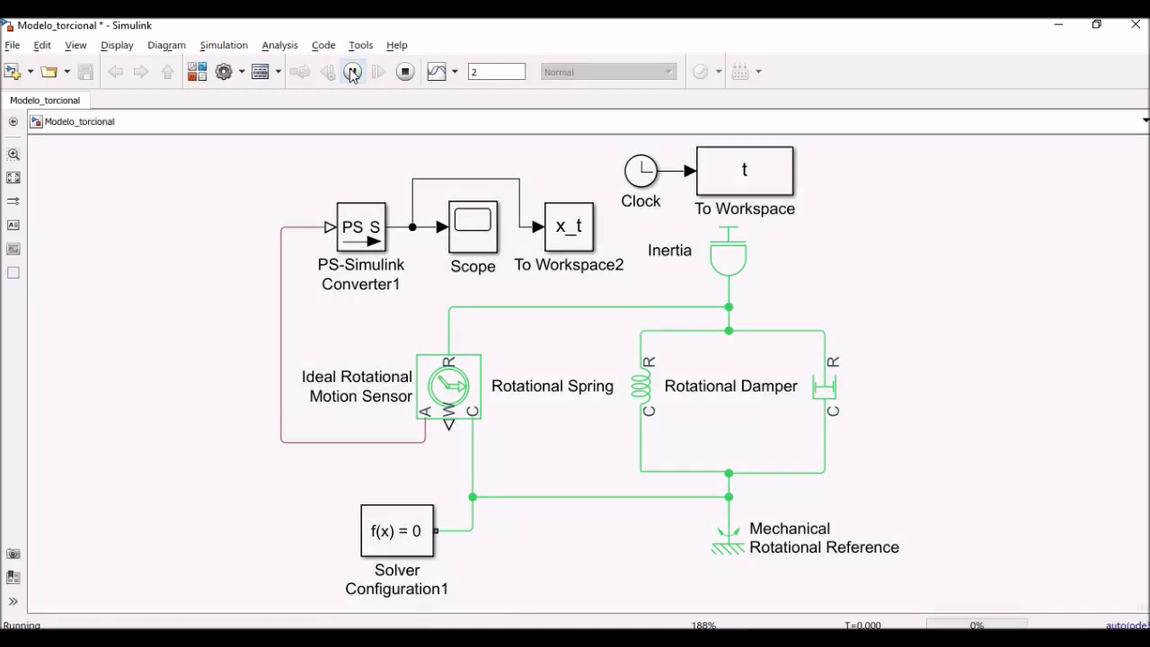
Open the Scope and scale its axes so the whole undamped sinusoid fits
double_click(483, 241)
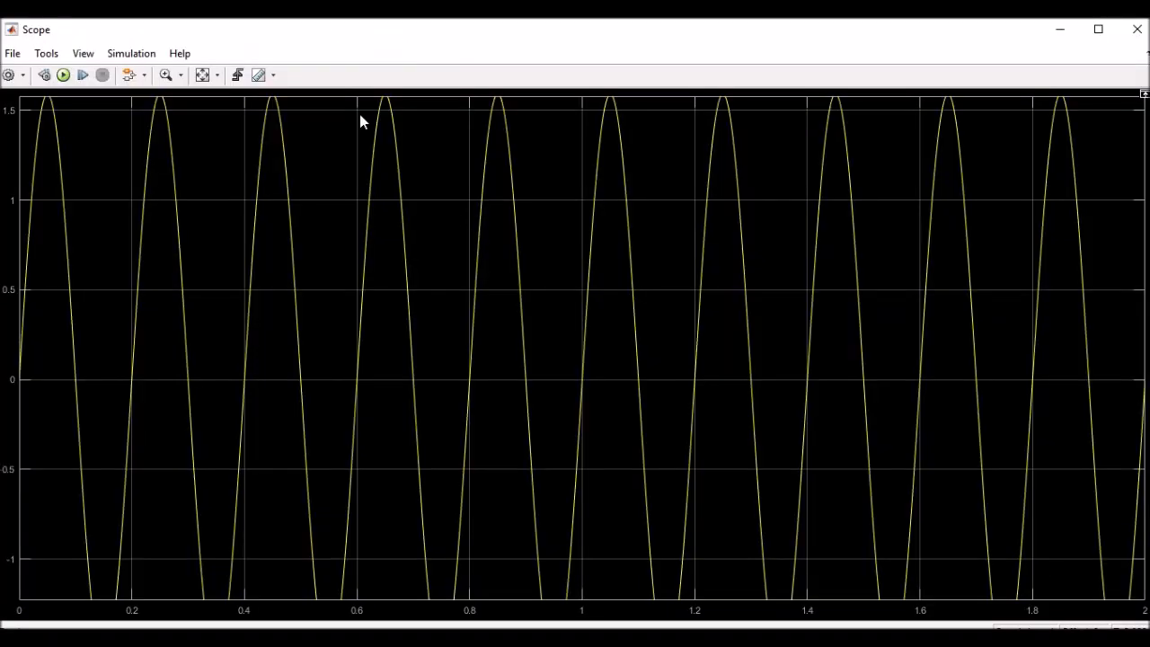
click(204, 75)
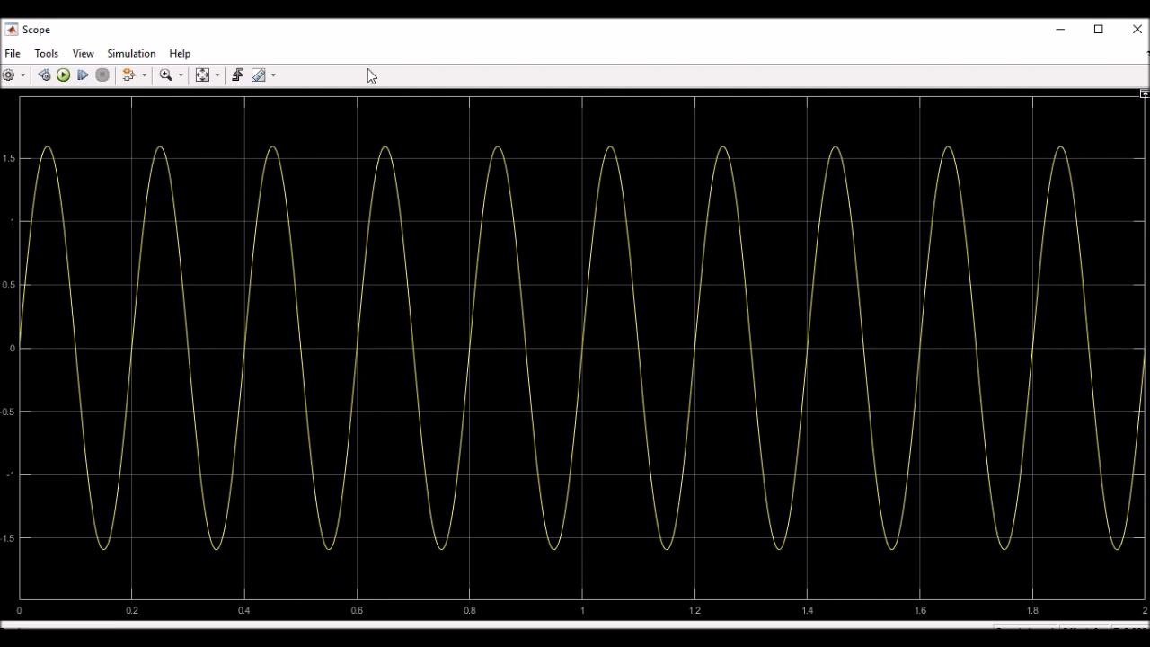
click(273, 75)
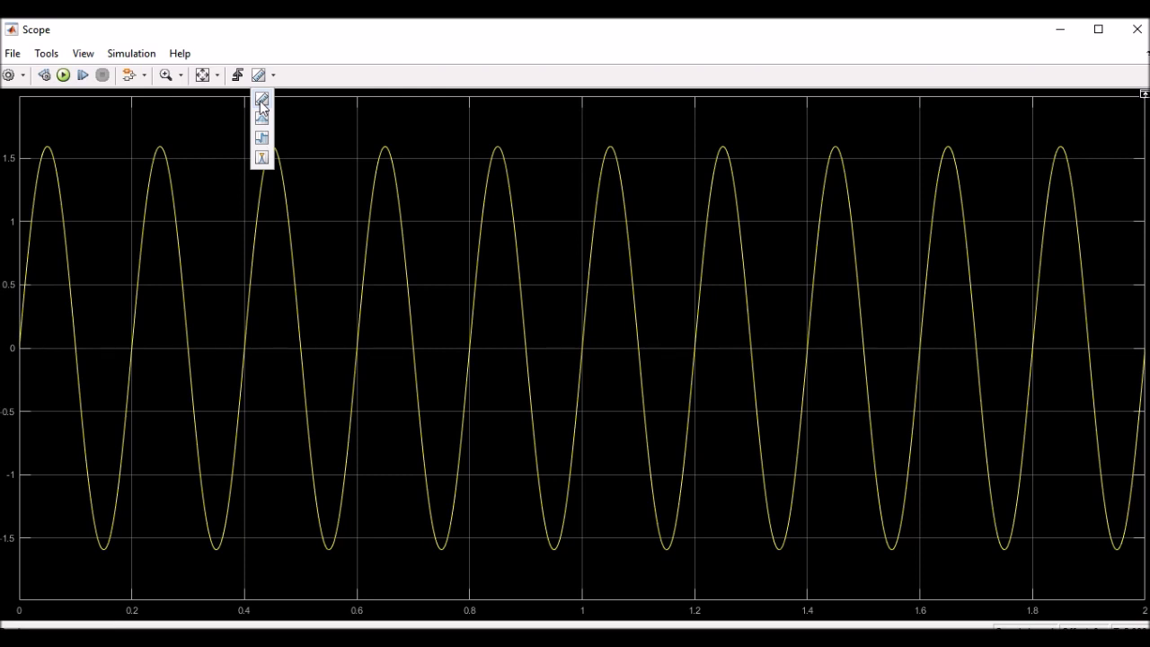
Enable cursors and peak finder, placing cursors on the first and second peaks, 203.065 ms apart
click(261, 100)
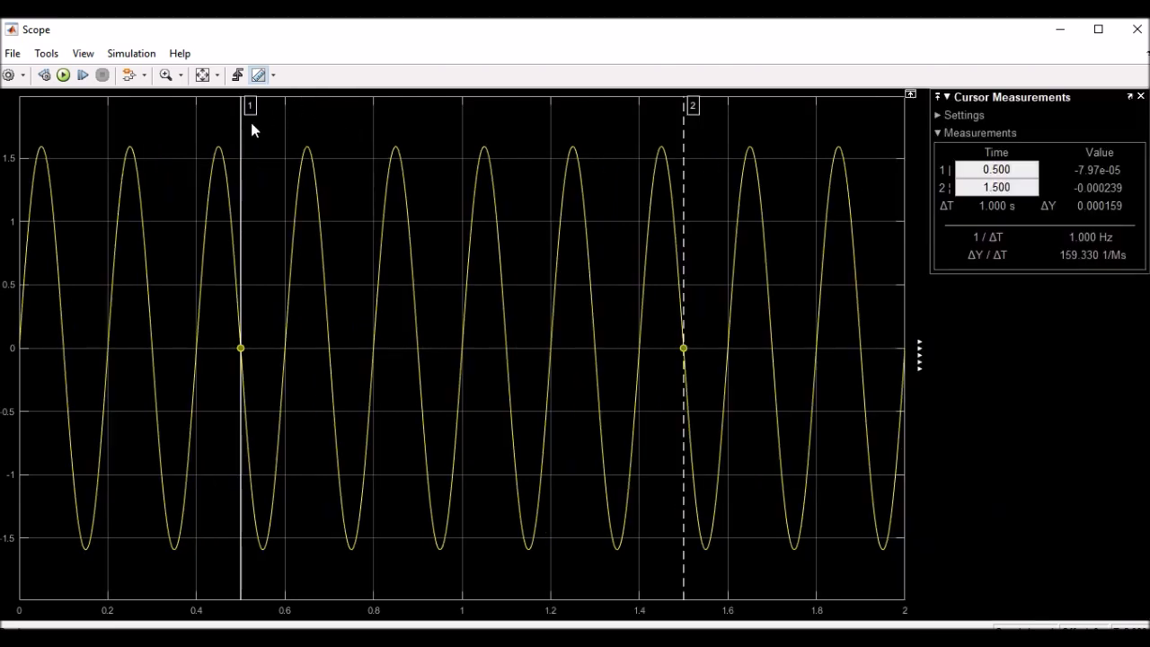
click(273, 75)
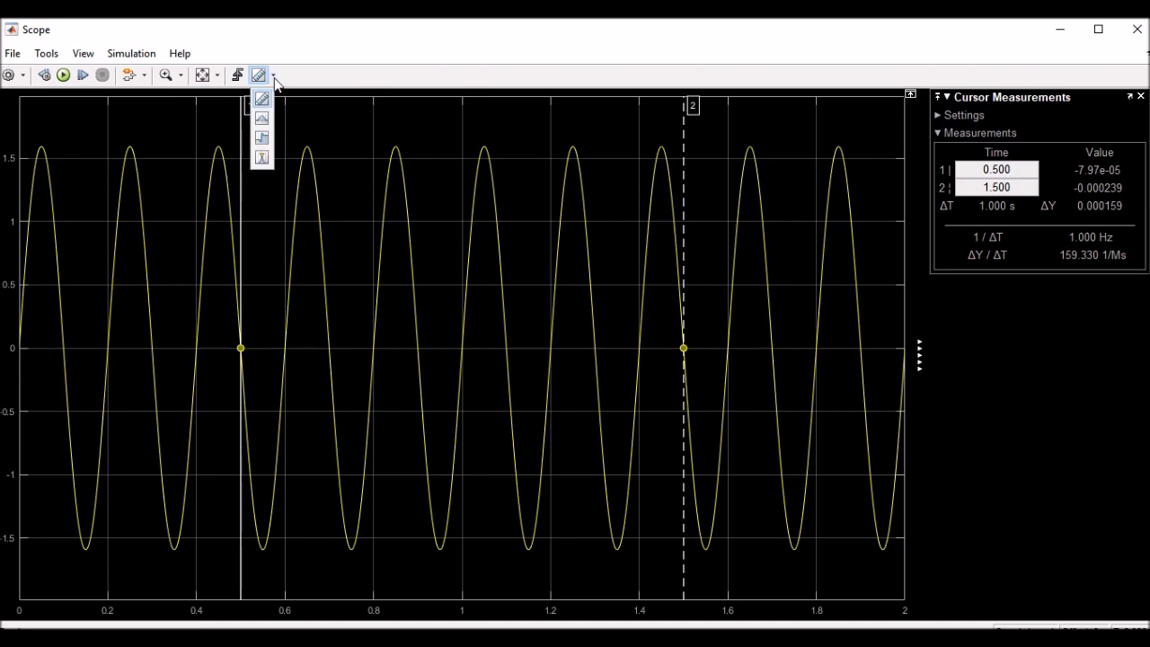
click(262, 159)
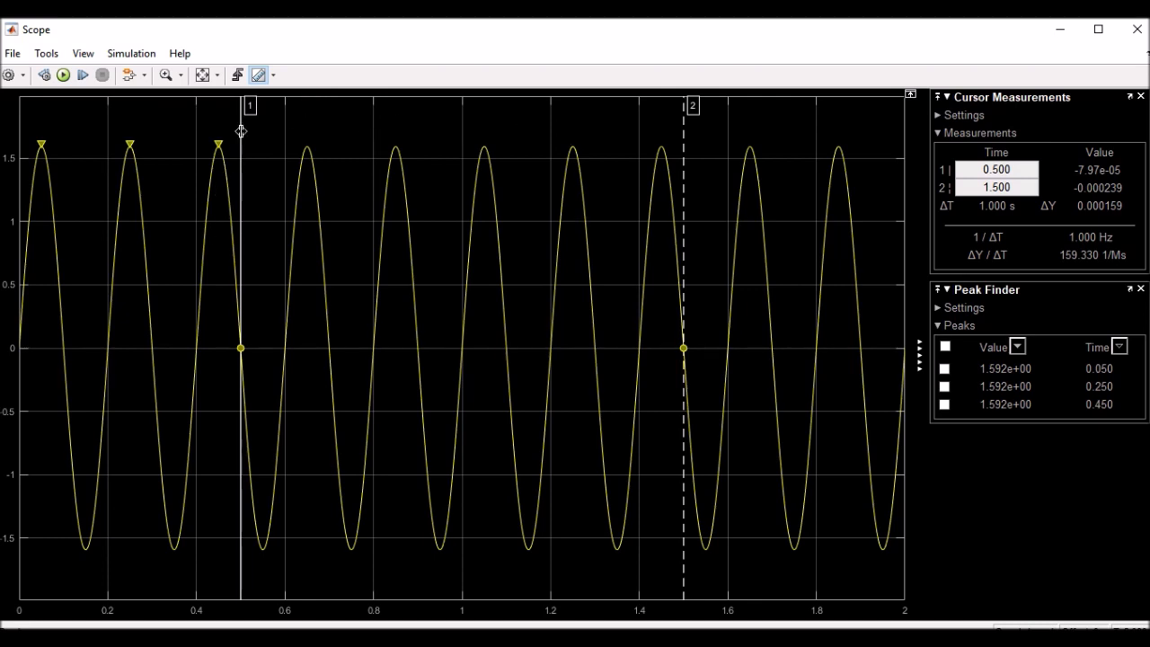
drag(234, 133, 41, 131)
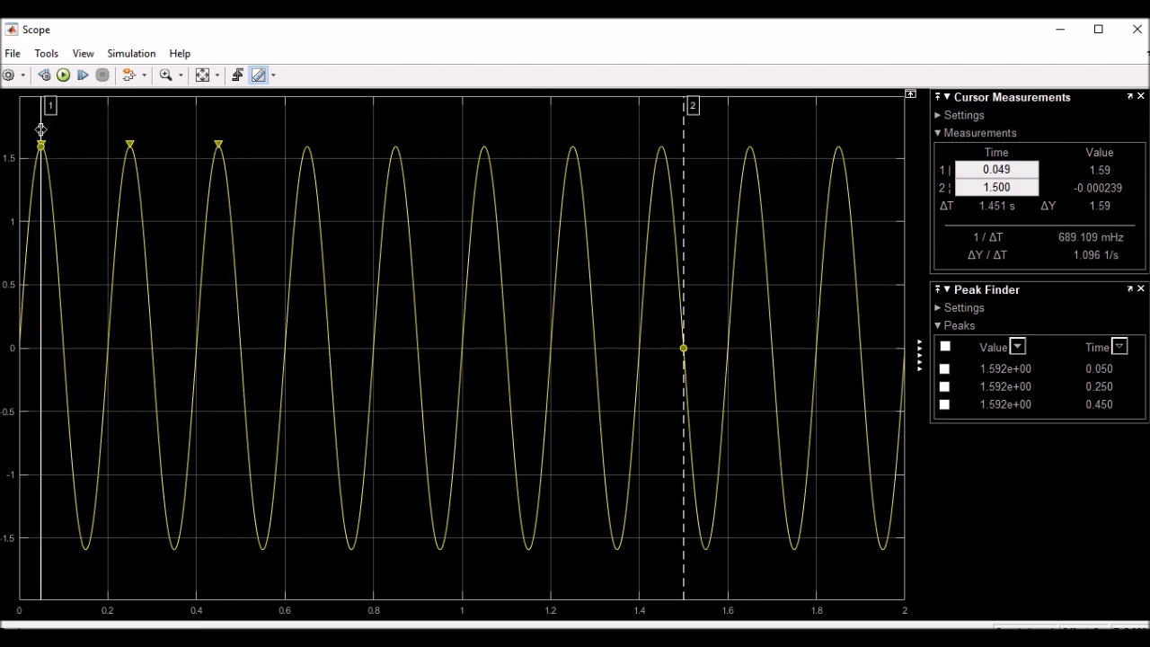
drag(667, 130, 135, 110)
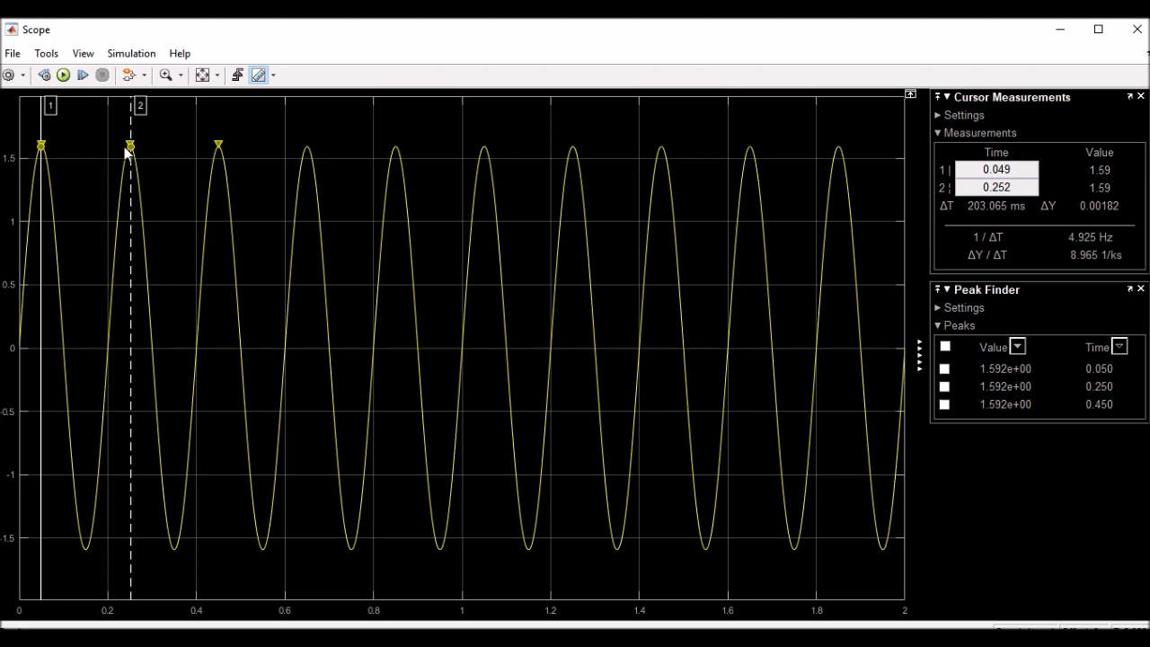
Box-zoom the Scope plot twice onto the first two undamped peaks
click(165, 77)
drag(182, 104, 4, 589)
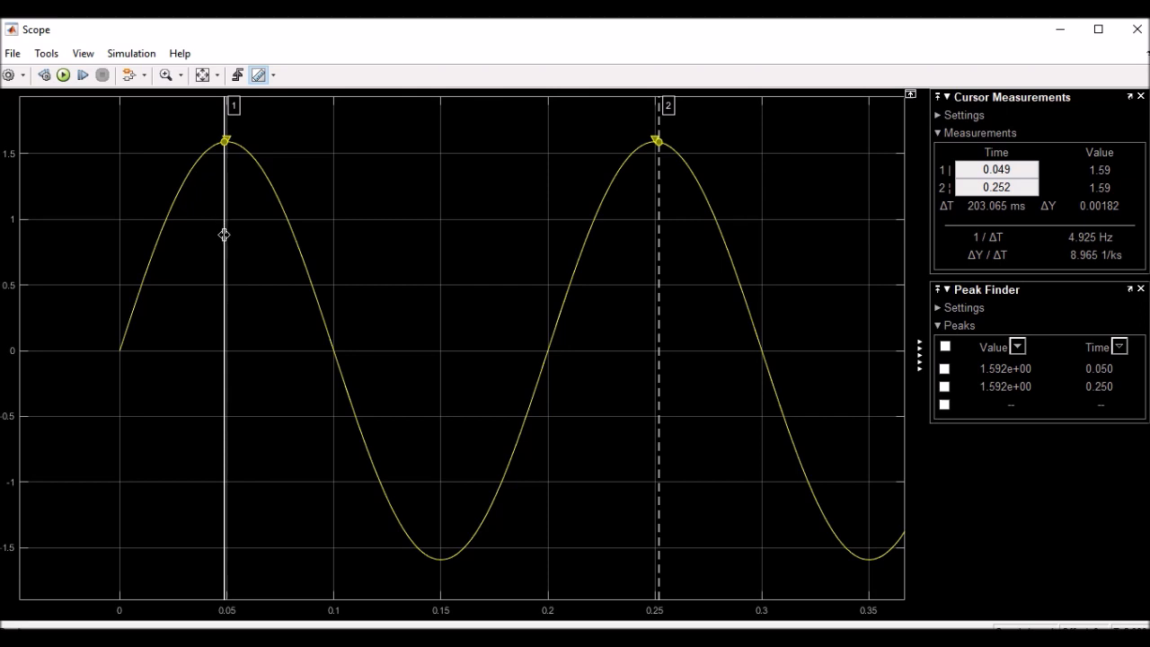
drag(226, 233, 226, 232)
click(165, 75)
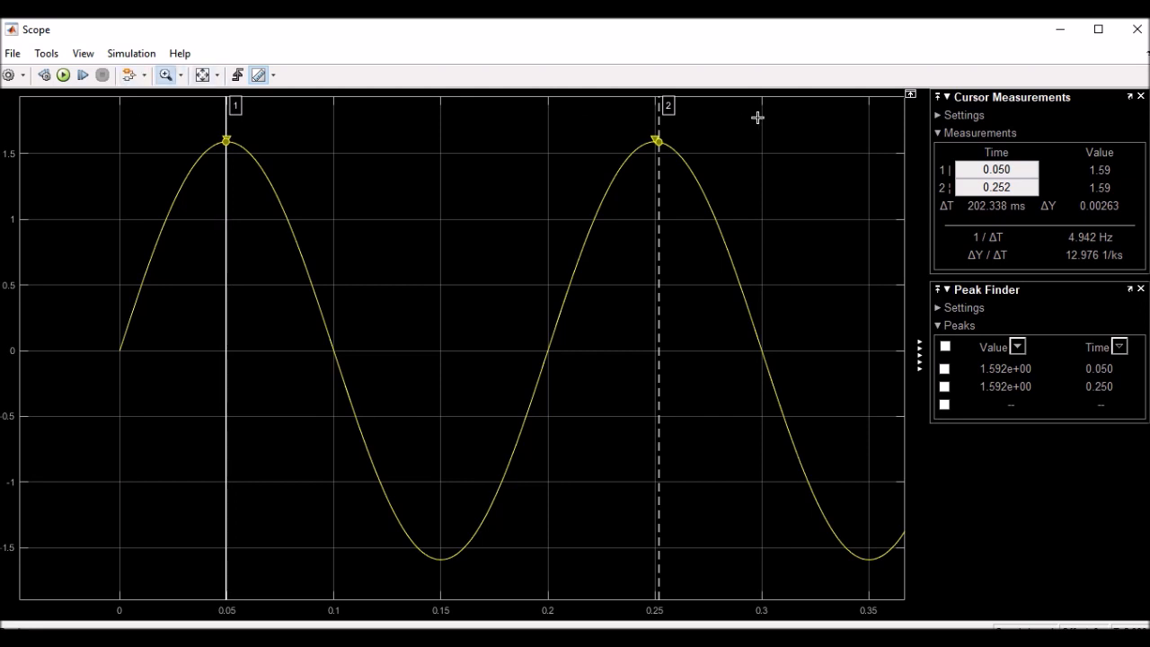
drag(756, 107, 180, 595)
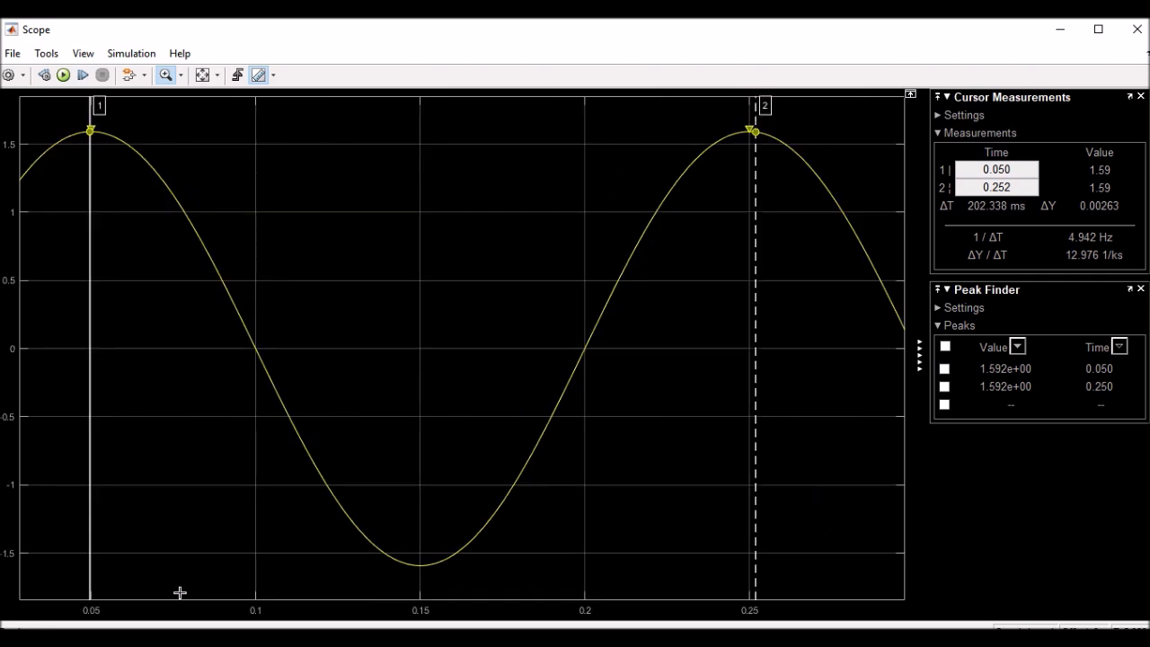
Set cursors at 0.050 s and 0.250 s, measuring ΔT 200.039 ms (4.999 Hz)
click(162, 77)
drag(88, 178, 88, 177)
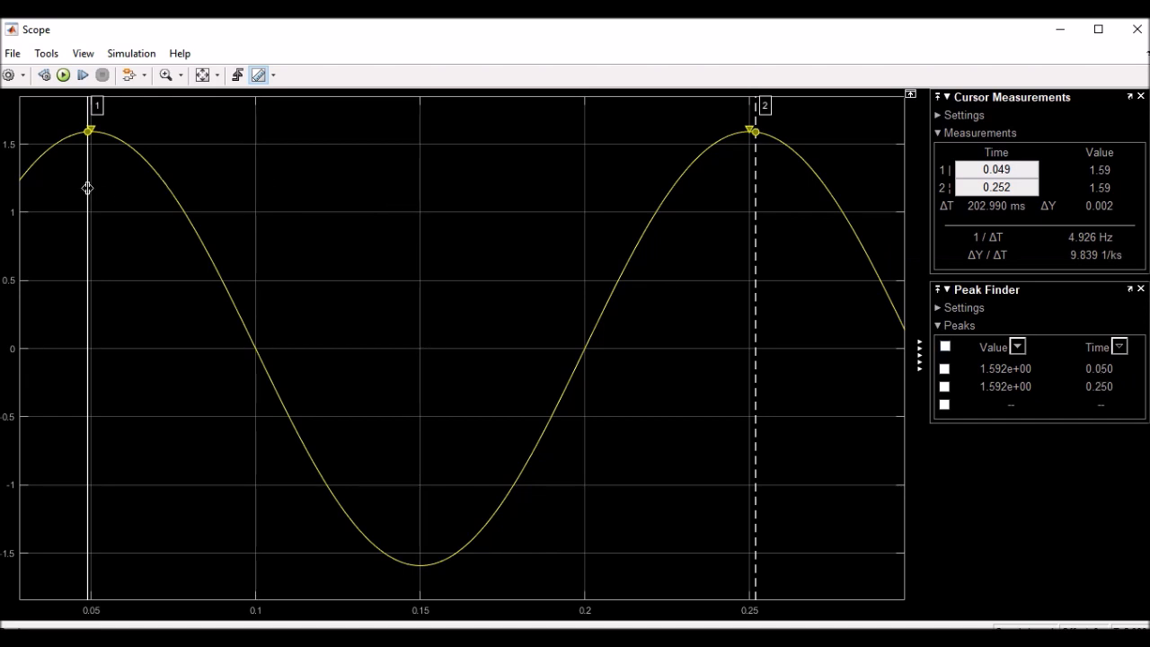
drag(87, 188, 91, 146)
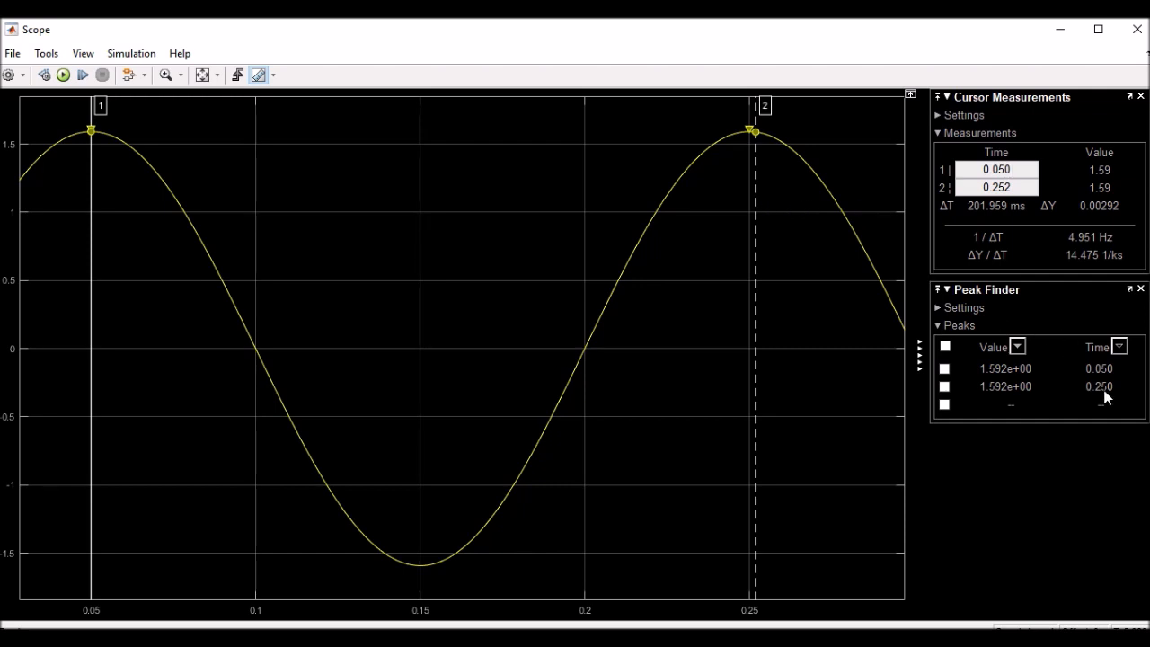
drag(755, 236, 749, 239)
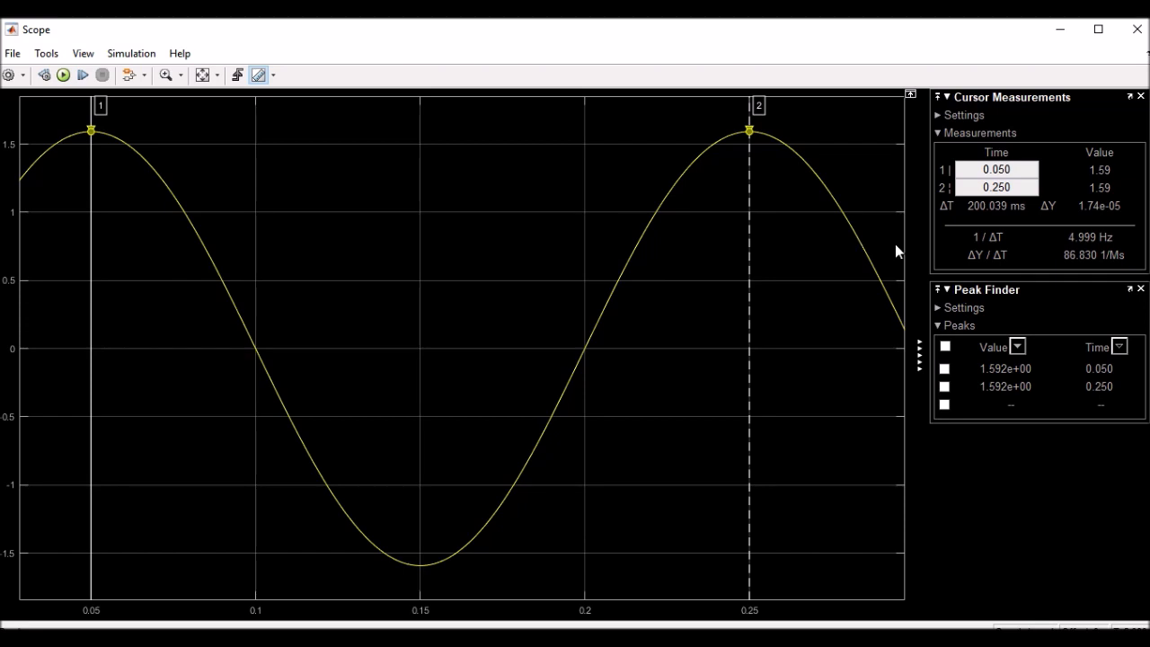
Close the Scope, restore the damping coefficient to 1000*0.1, and rerun the simulation
click(1139, 31)
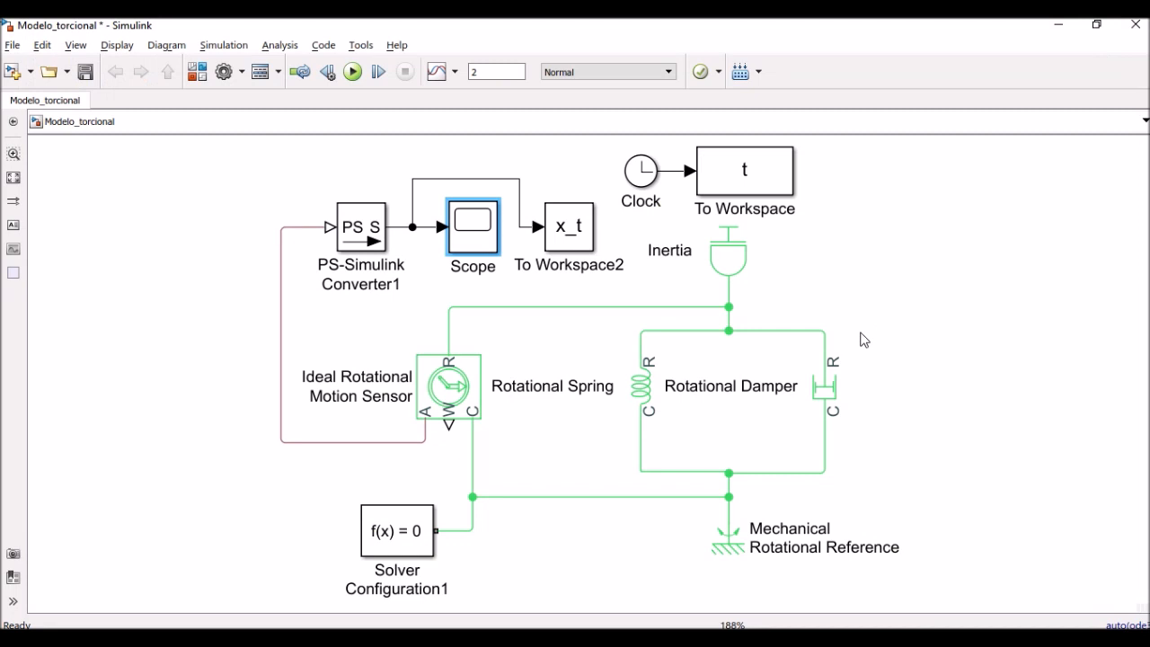
double_click(825, 386)
double_click(410, 437)
click(410, 437)
key(BackSpace)
text(1000*0.1)
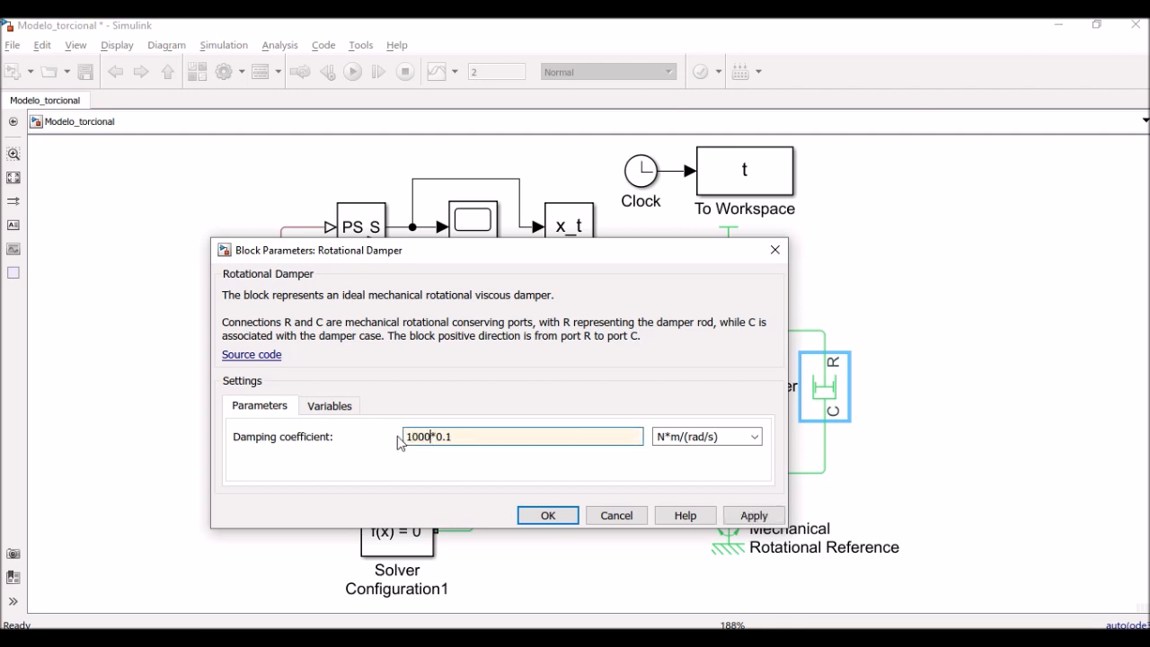
click(559, 520)
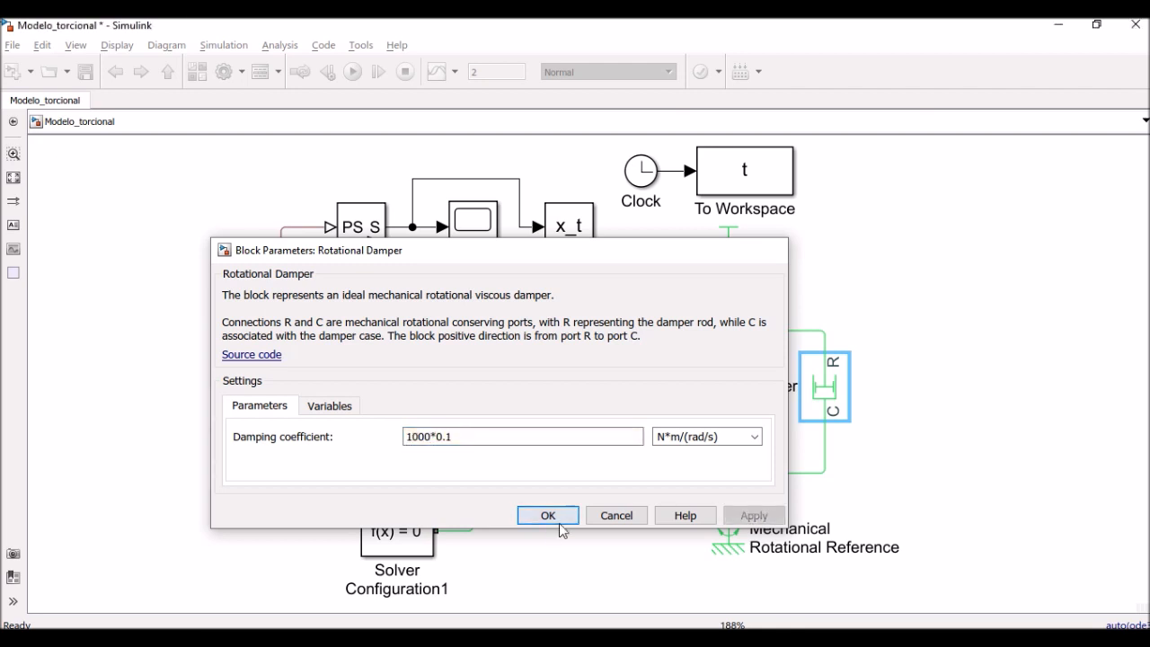
click(874, 377)
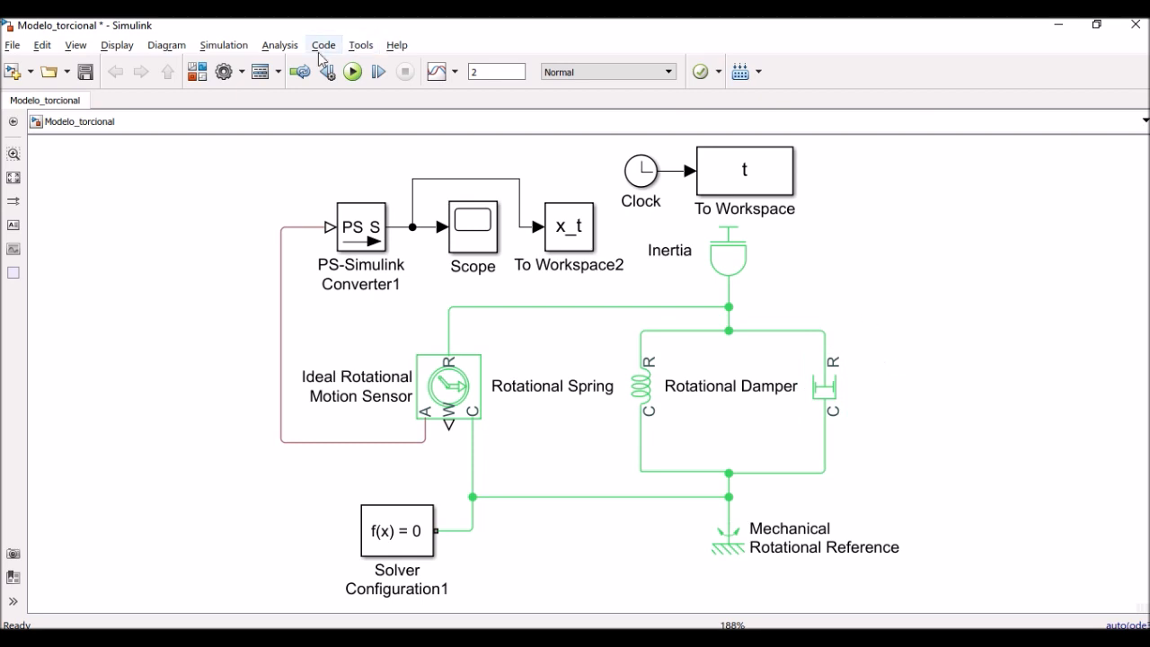
click(351, 74)
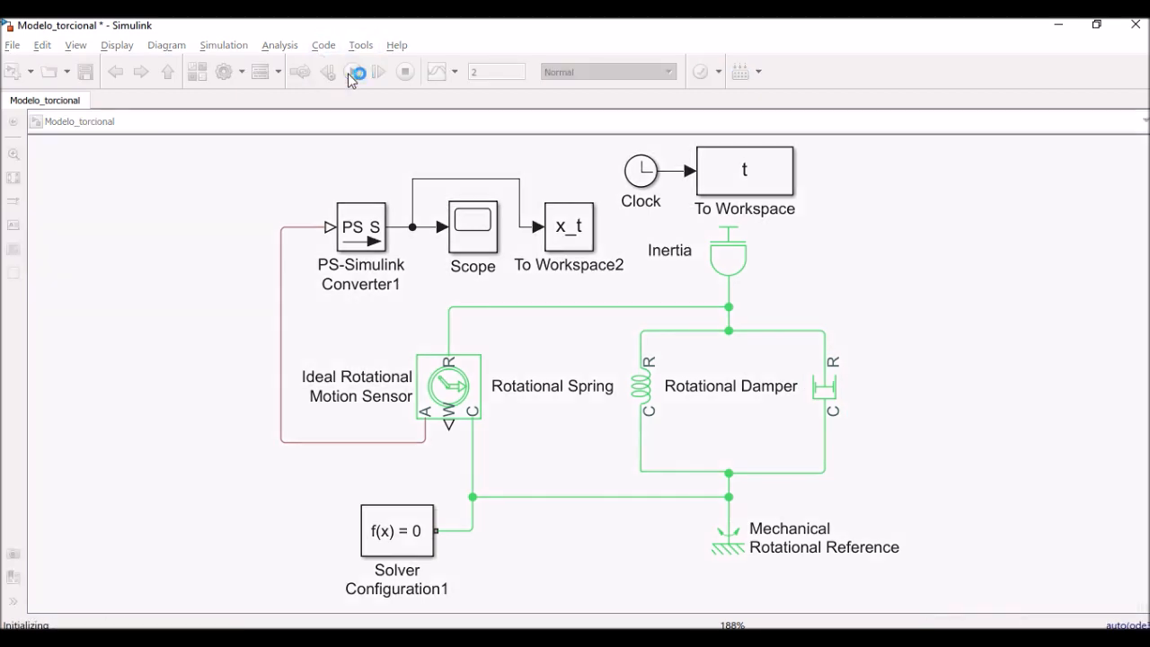
Zoom the Scope onto the first two damped peaks, then show PowerPoint slide 6 with ζ formulas
double_click(472, 231)
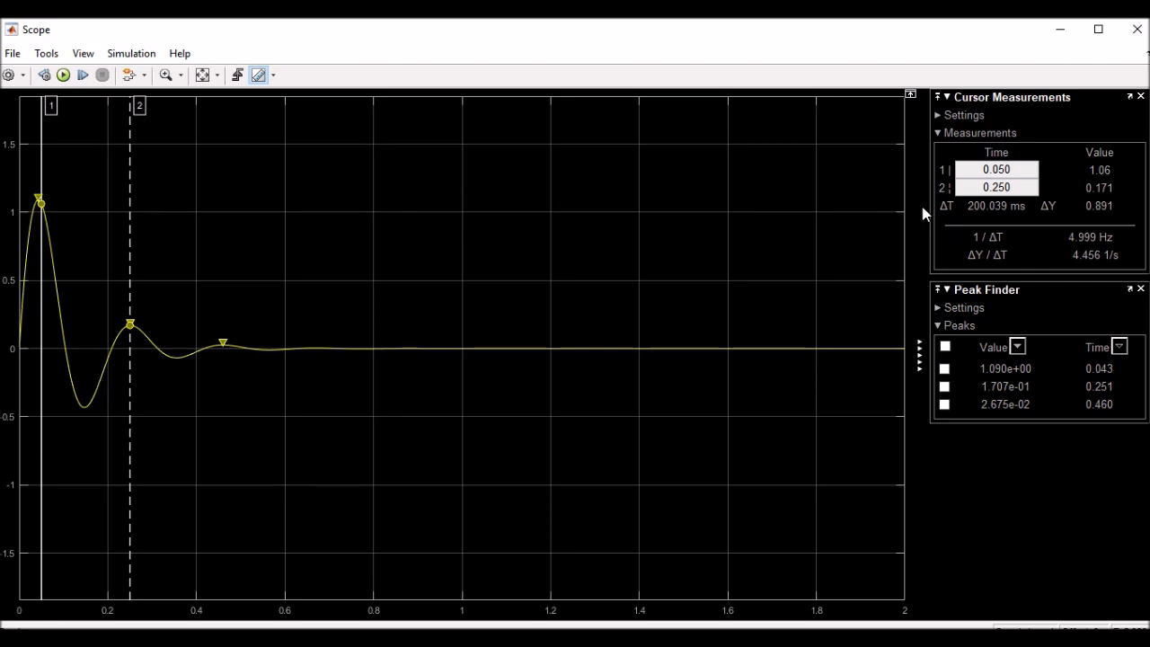
click(165, 76)
drag(171, 121, 10, 483)
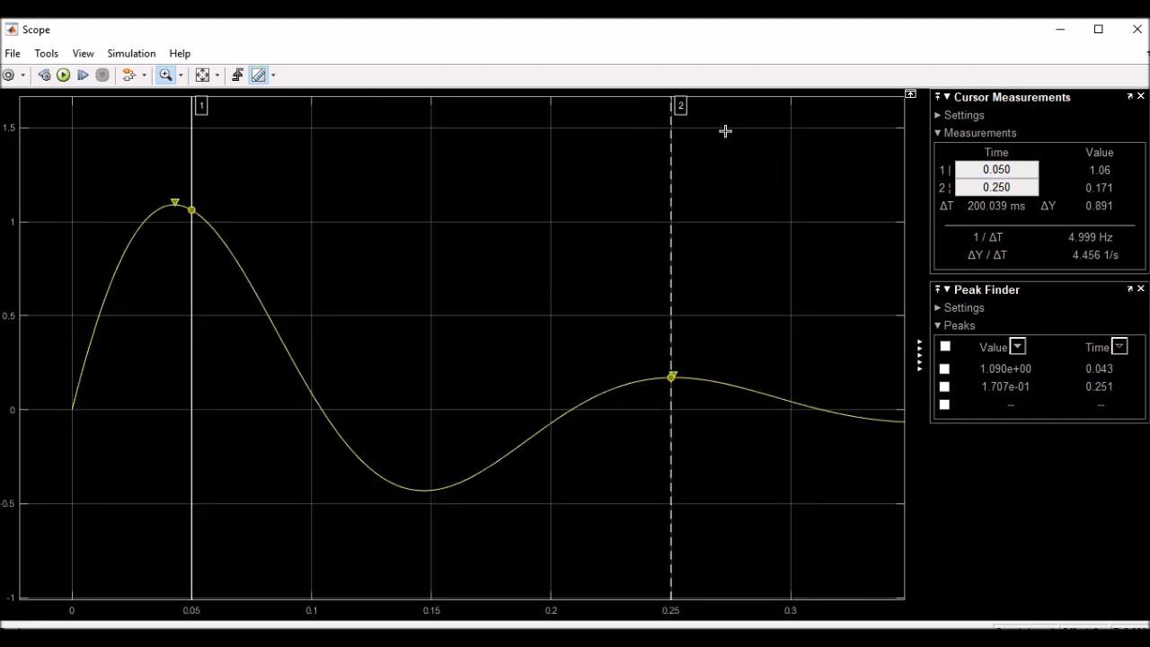
drag(733, 120, 69, 517)
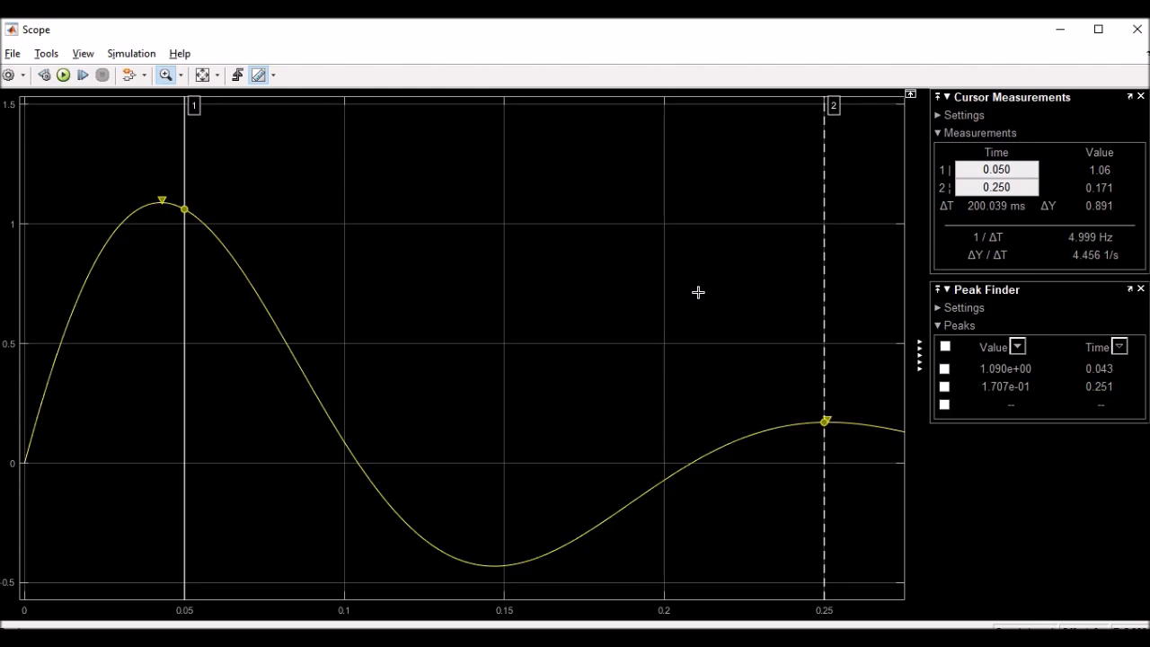
key(alt+Tab)
key(alt+Tab)
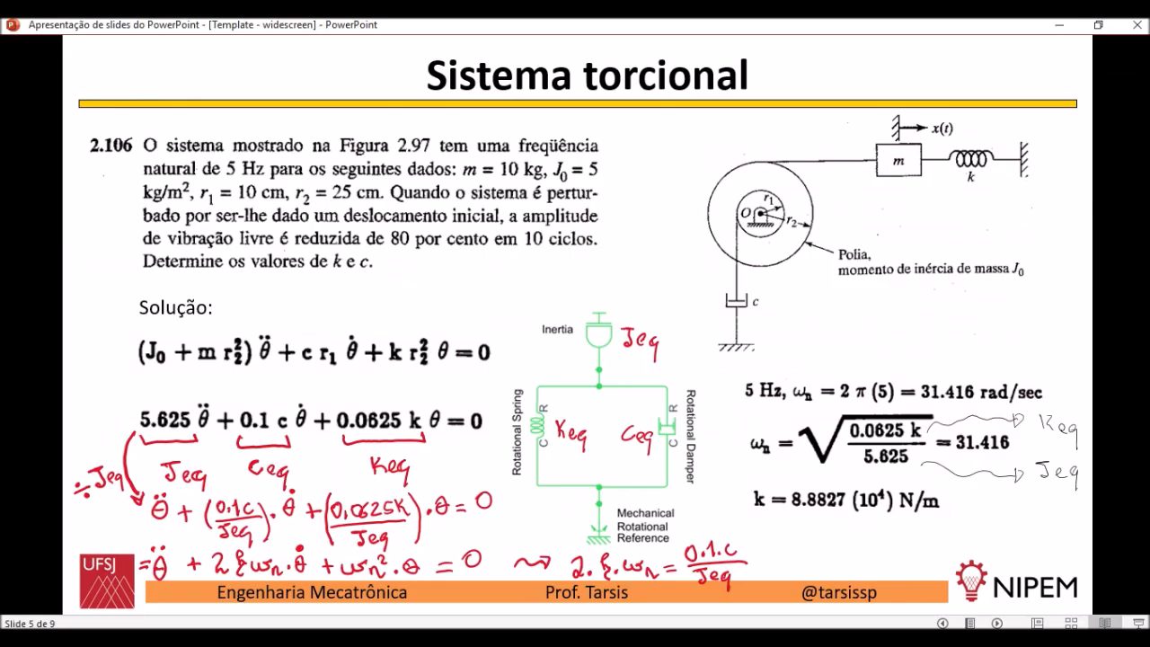
key(Right)
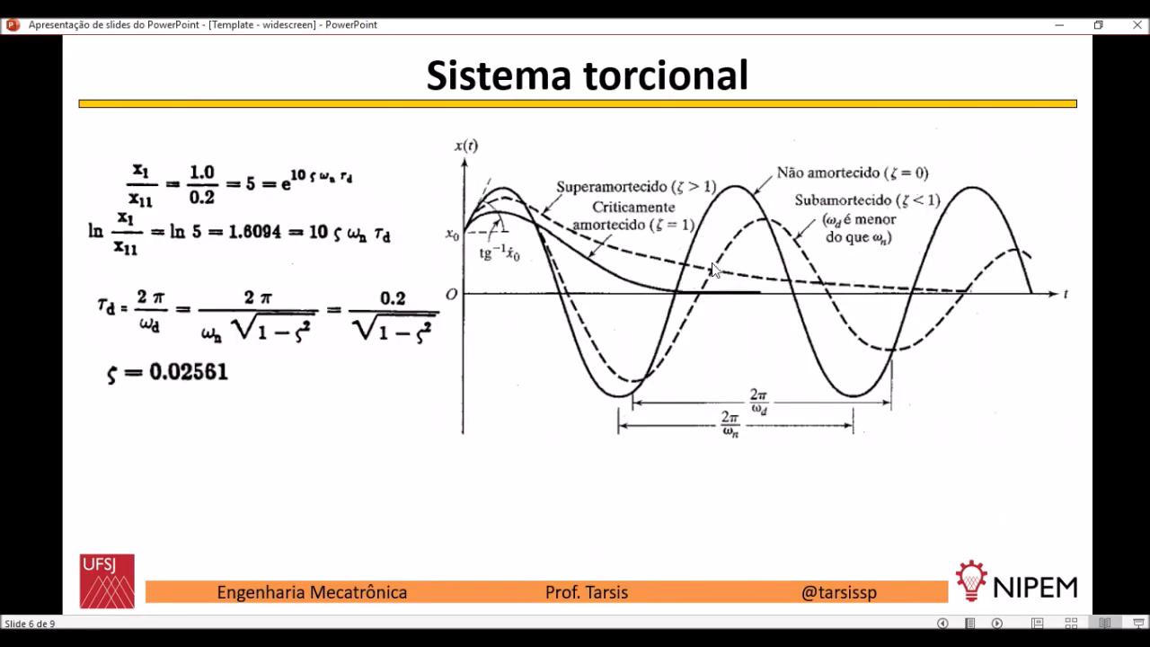
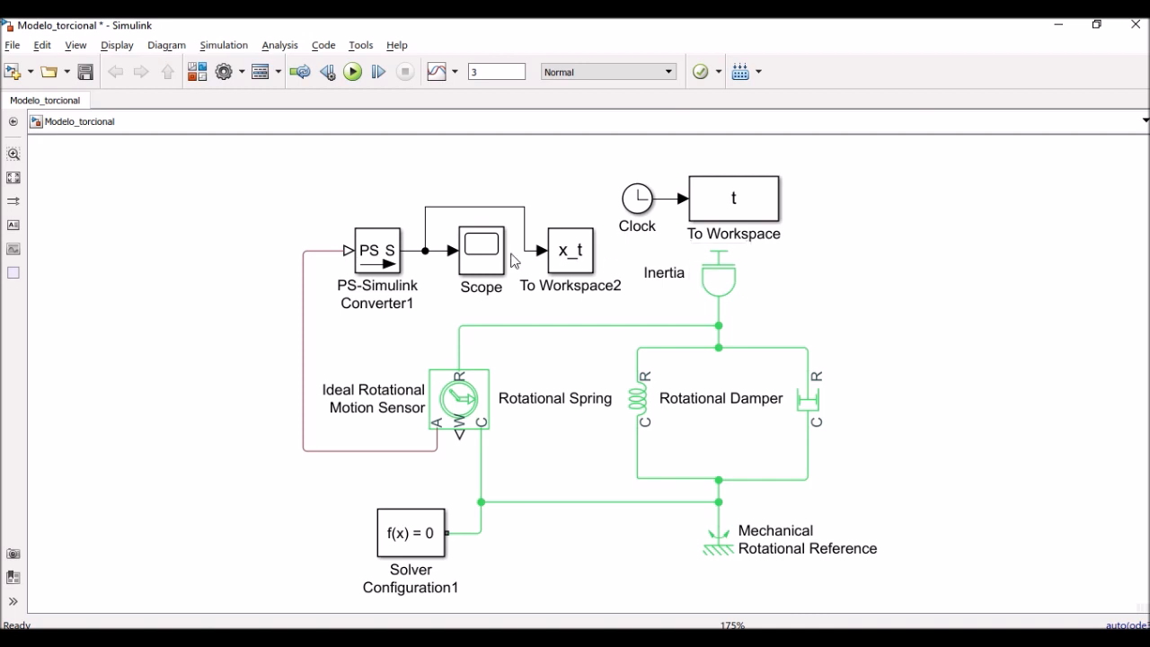
In the Scope, place cursor 1 on the first peak (0.049 s) and cursor 2 at 2.047 s, giving ΔT 1.998 s
double_click(483, 254)
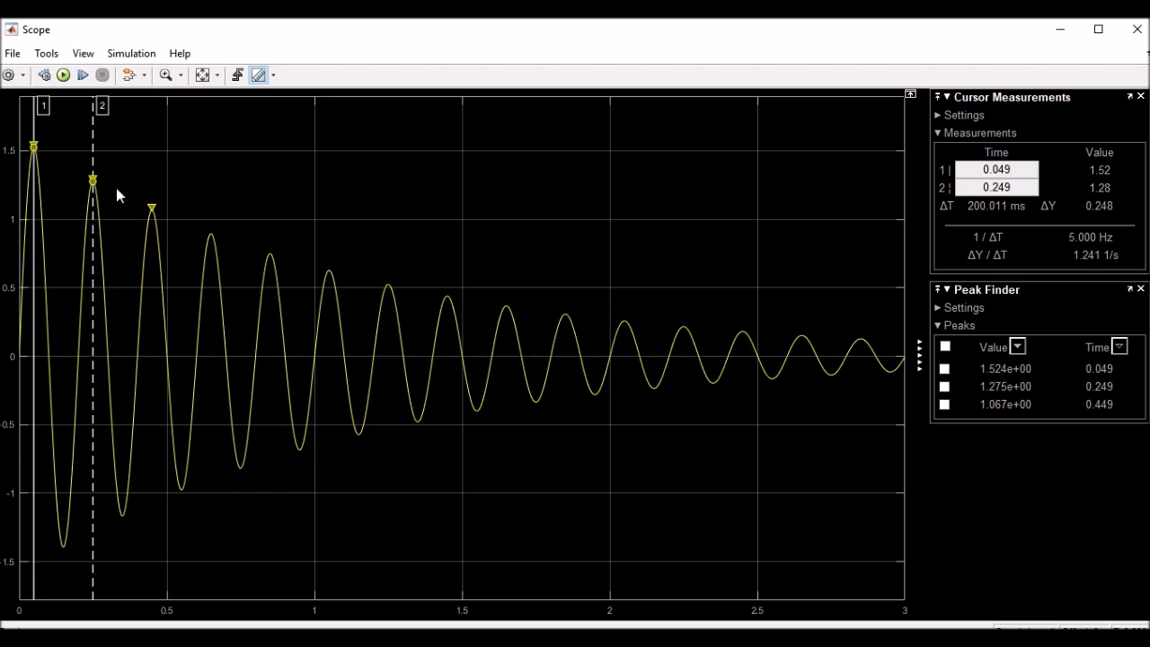
drag(93, 138, 624, 240)
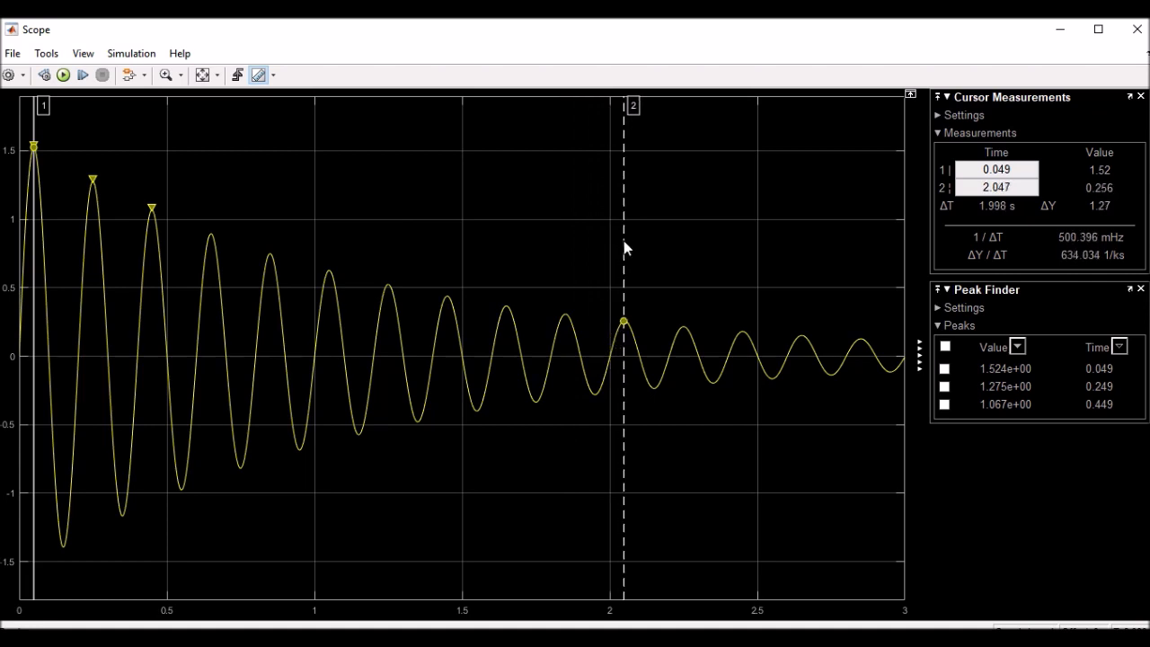
click(167, 76)
drag(109, 119, 5, 575)
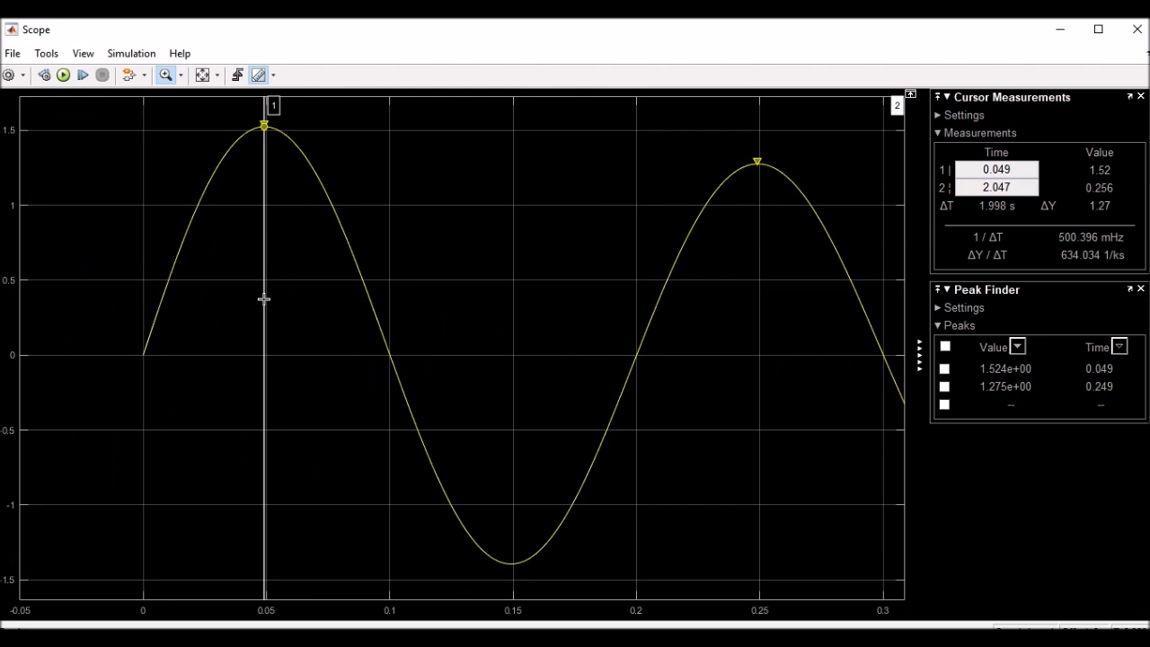
click(166, 76)
mouse_move(264, 273)
mouse_down()
mouse_move(278, 273)
mouse_move(259, 278)
mouse_up()
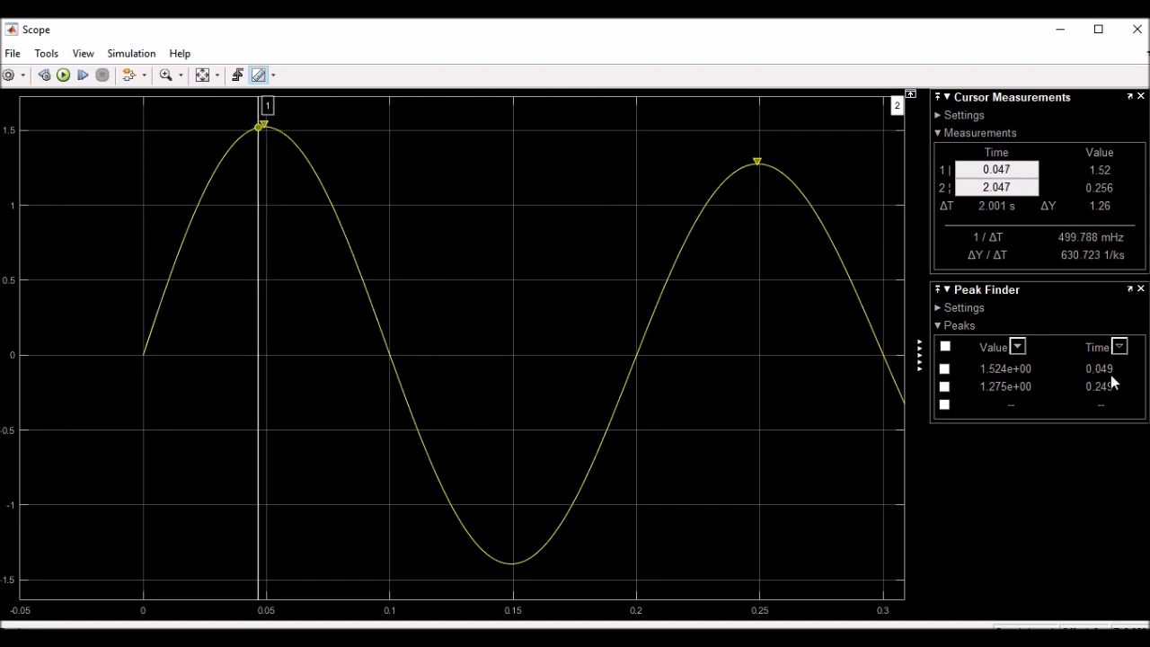
drag(256, 251, 255, 251)
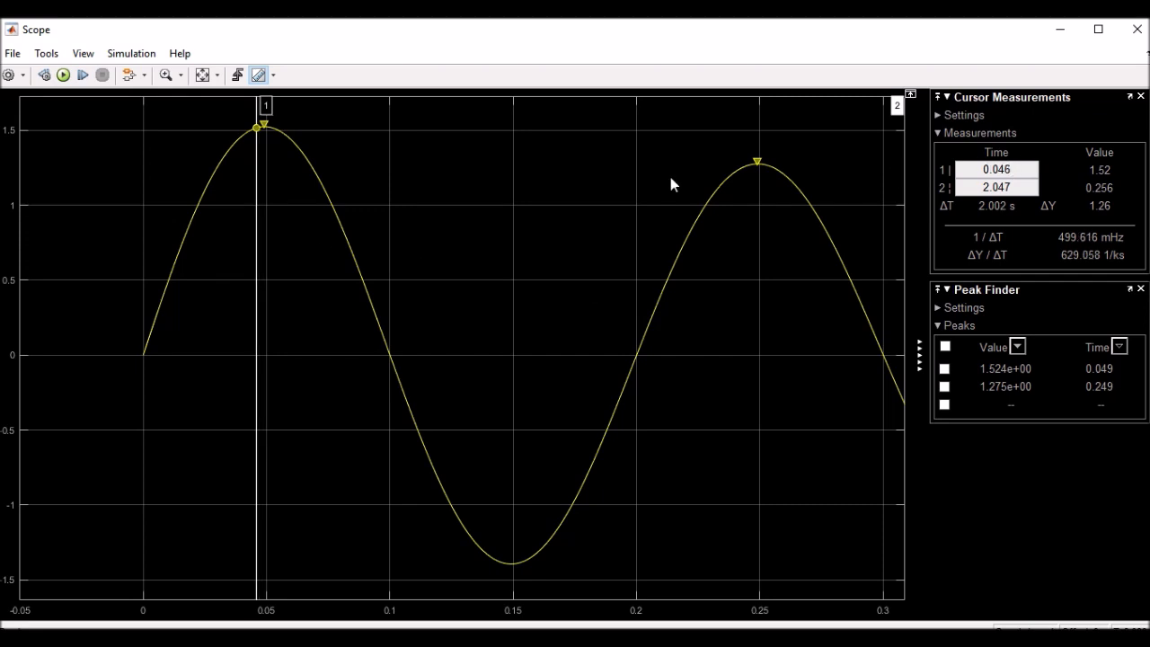
drag(256, 234, 263, 234)
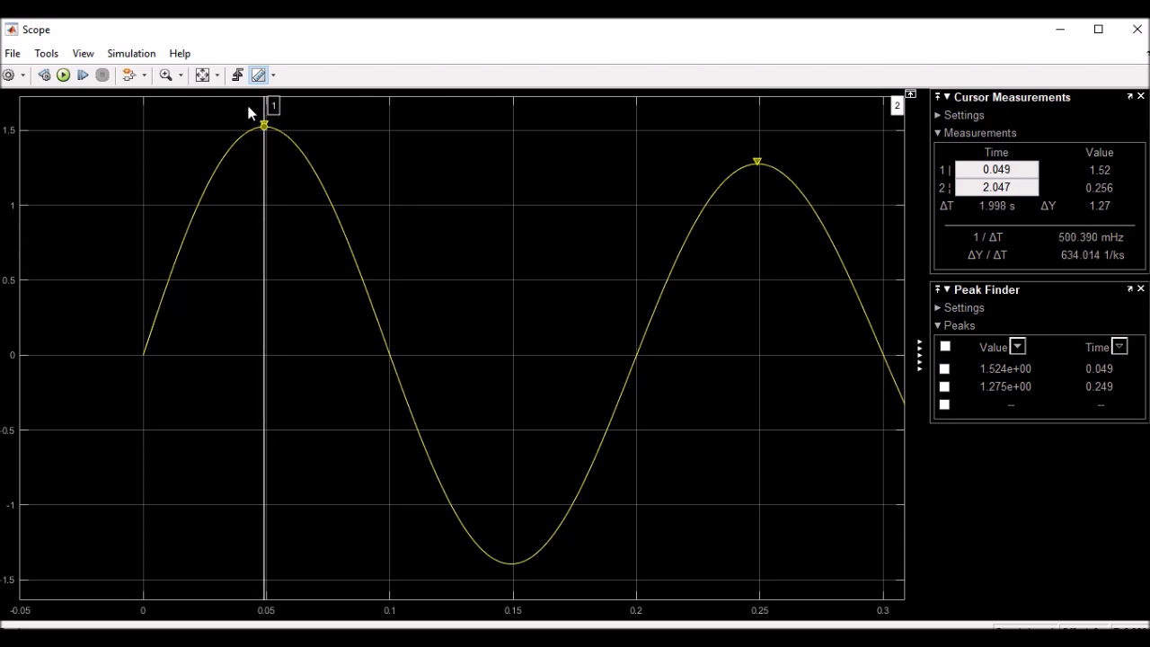
click(165, 74)
drag(339, 119, 176, 153)
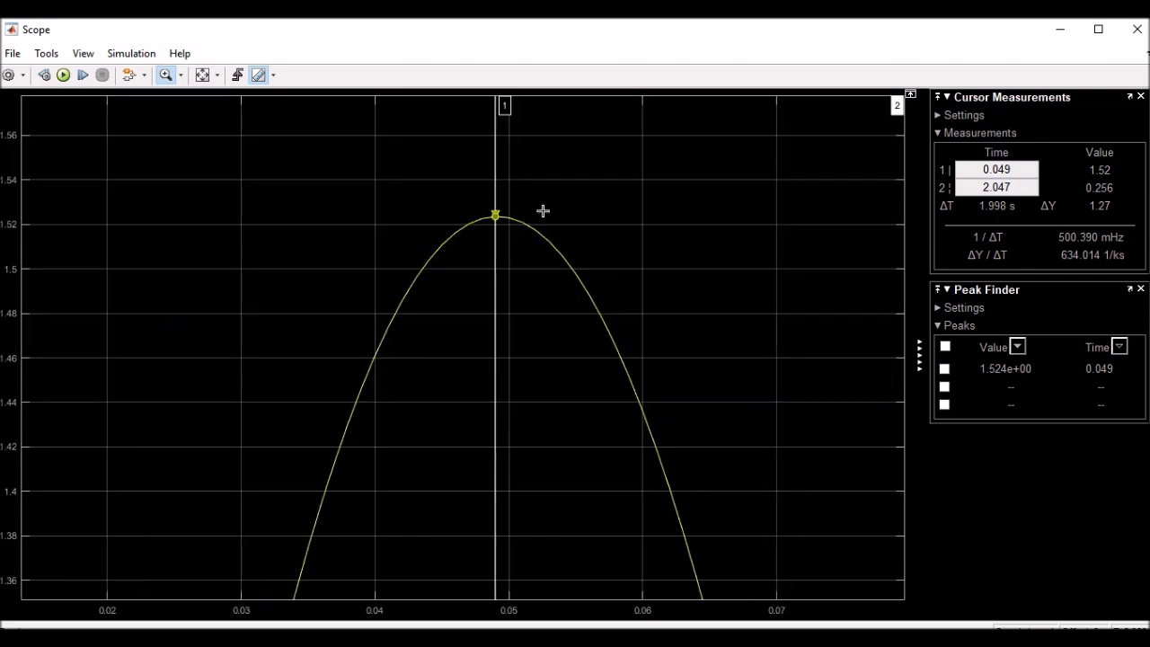
Move cursor 2 onto the 2.050 s peak (0.257) for ΔT 2.001 s, rescale the axes, and close the Scope
click(203, 76)
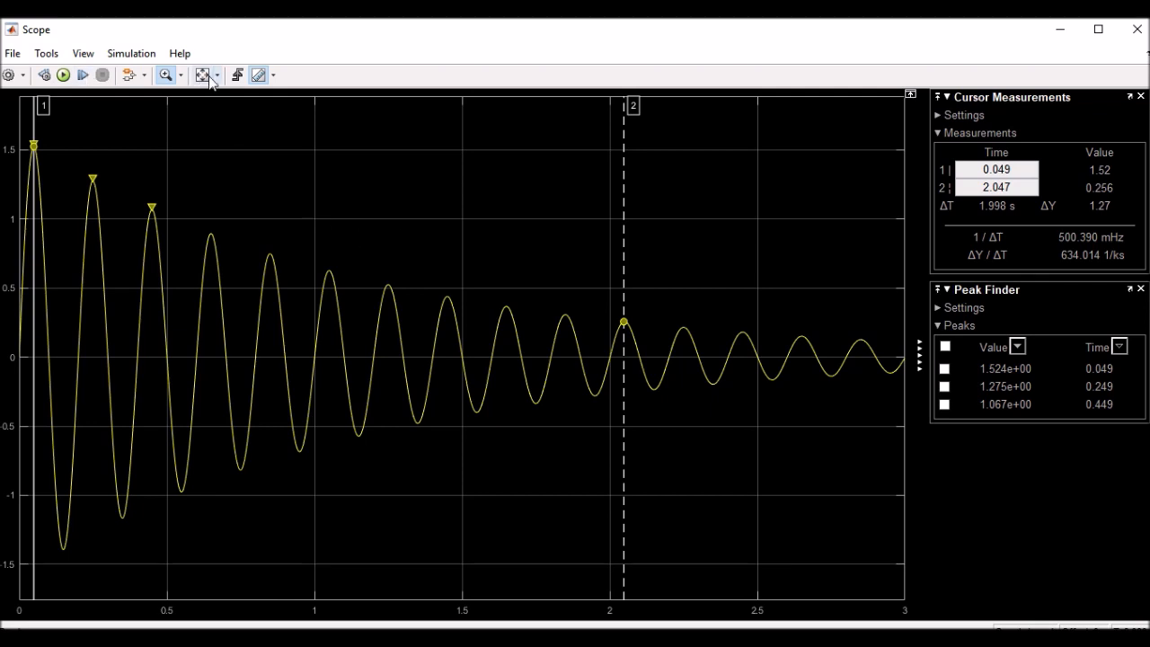
drag(562, 266, 662, 390)
drag(471, 275, 657, 376)
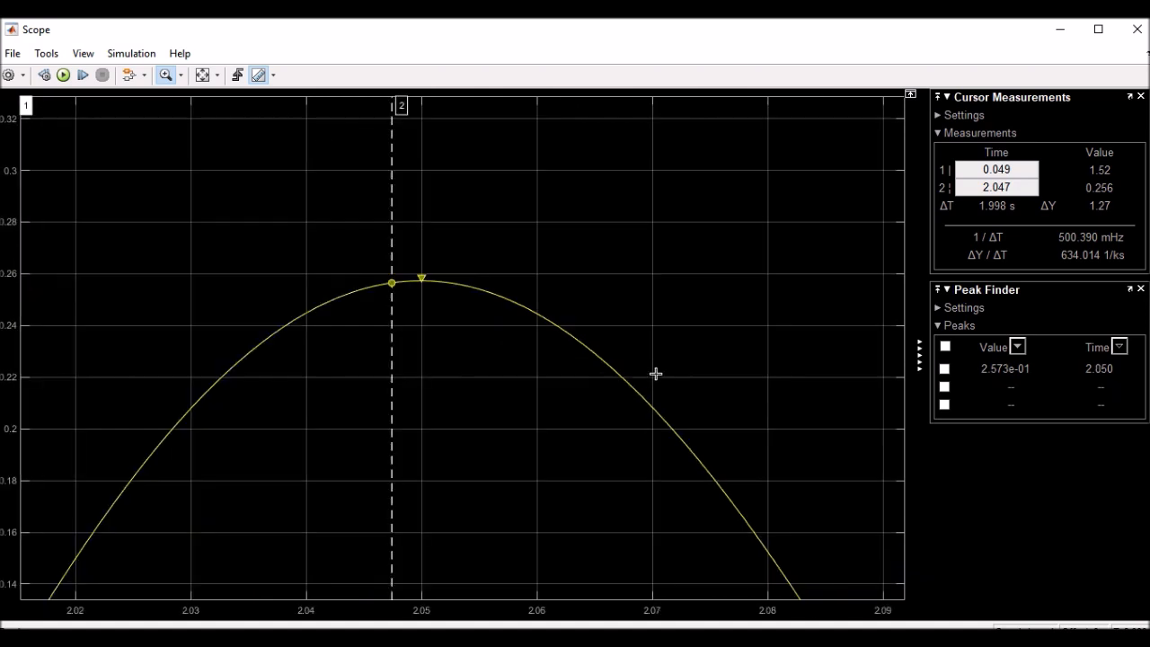
click(167, 79)
drag(391, 260, 416, 256)
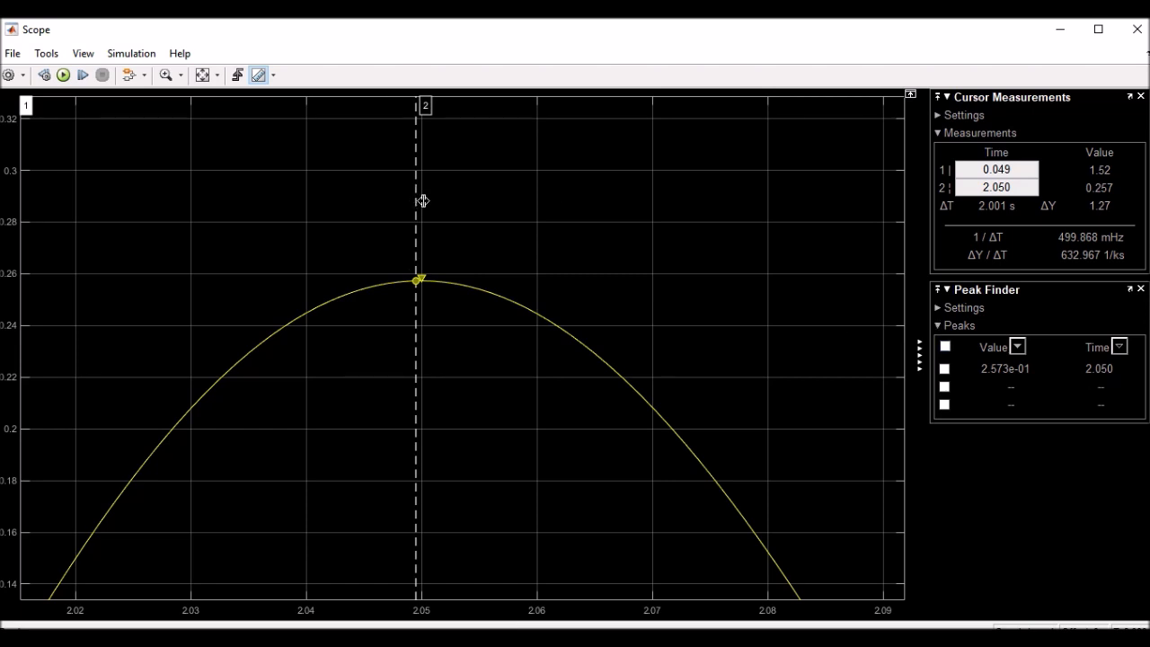
drag(416, 270, 422, 312)
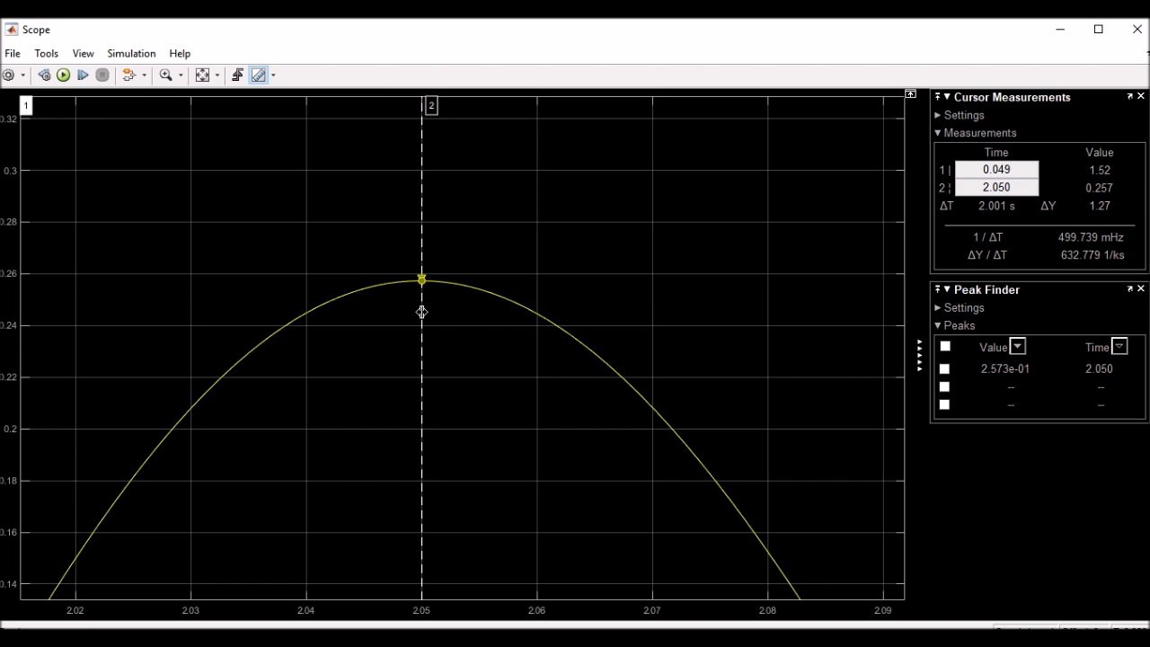
click(202, 76)
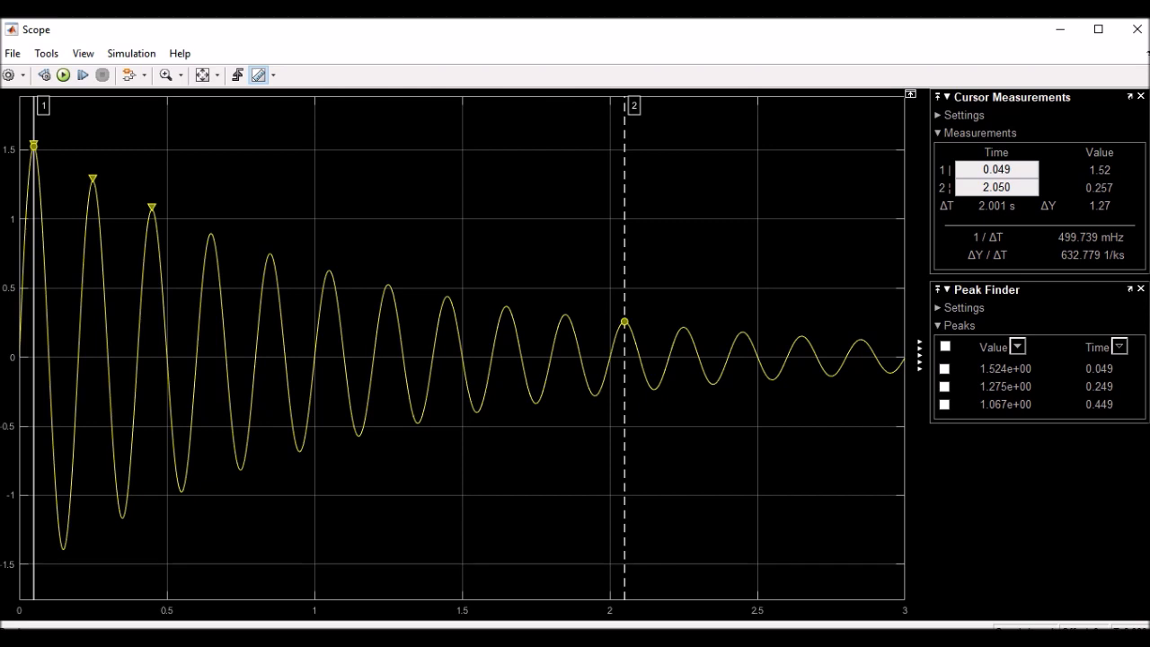
click(1136, 36)
Change the Rotational Damper's damping coefficient to 90*0.1 N*m/(rad/s) and rerun the simulation
double_click(809, 403)
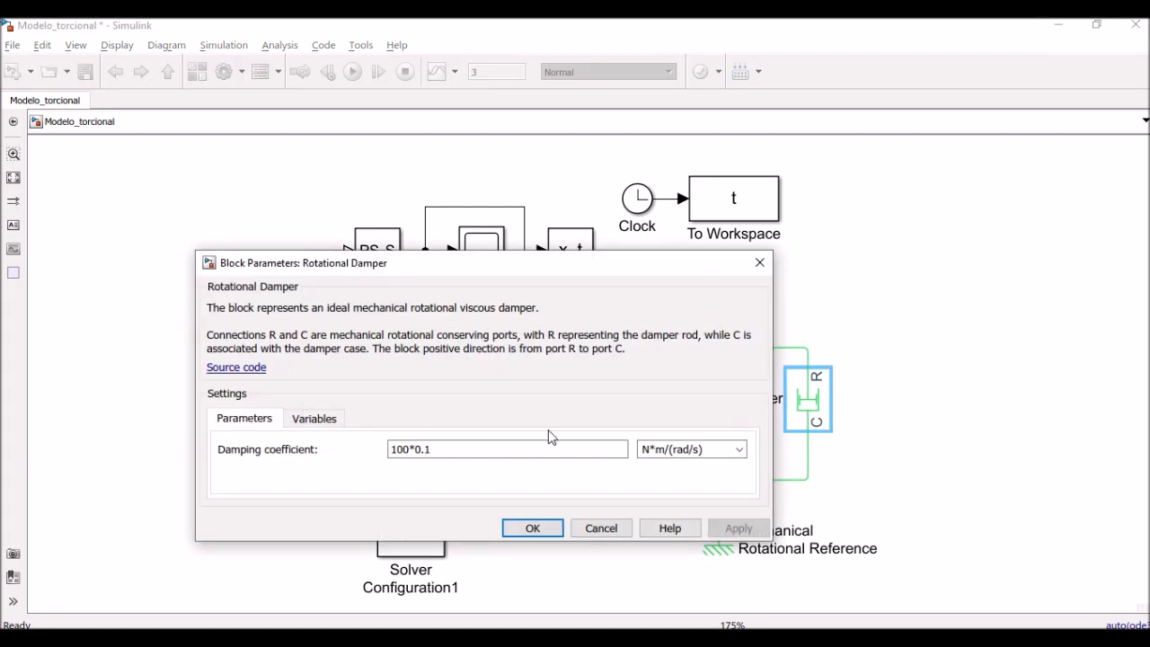
triple_click(408, 455)
click(408, 455)
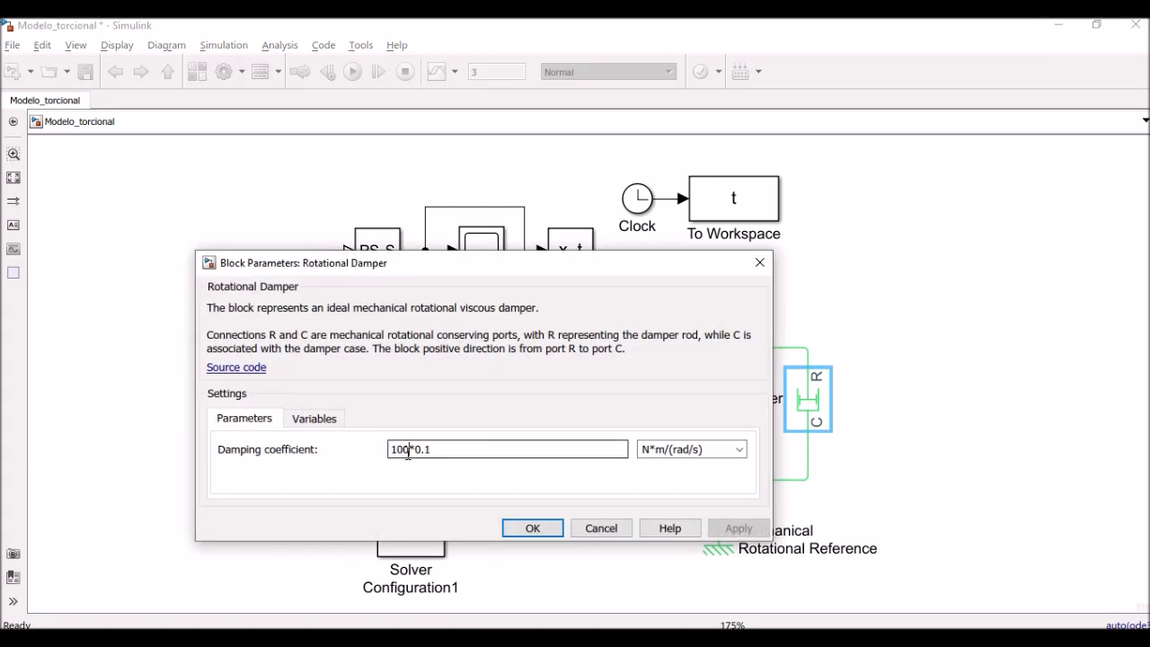
drag(408, 453, 389, 452)
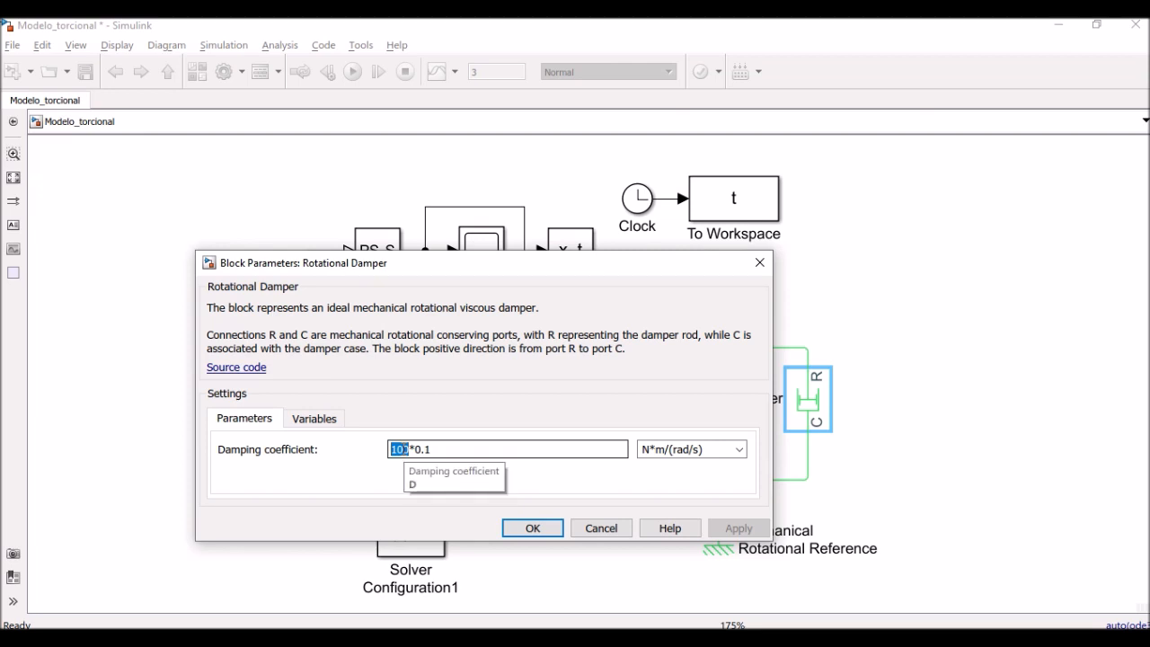
text(9)
key(BackSpace)
text(90)
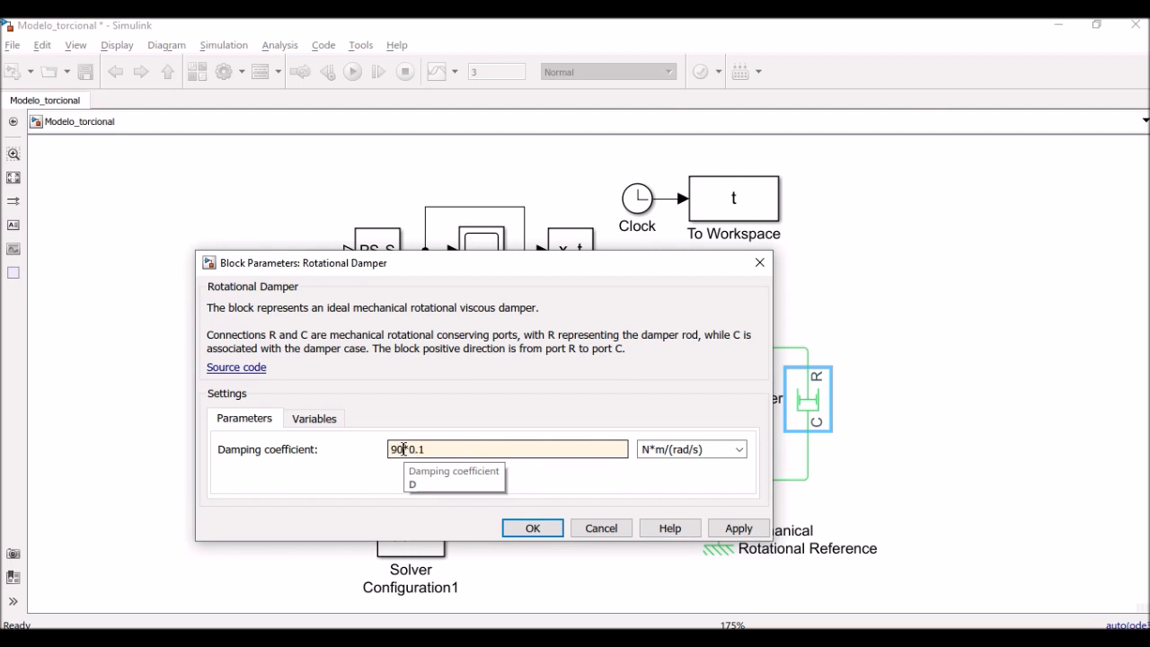
click(532, 527)
click(219, 288)
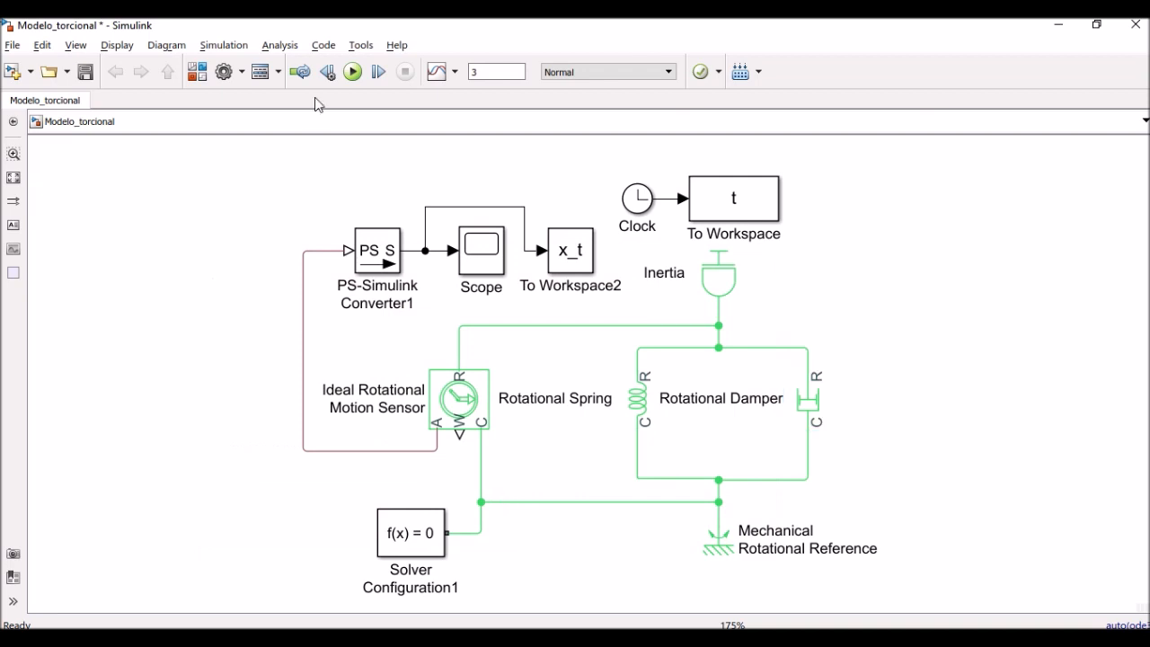
click(353, 72)
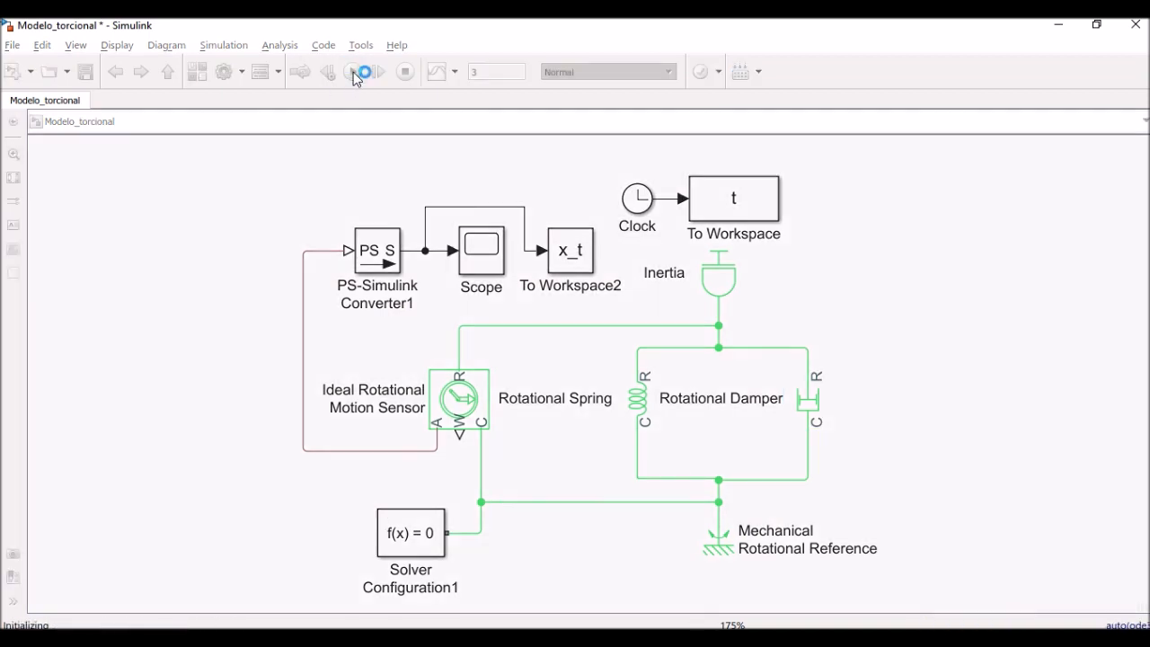
Inspect the Scope's peak near 2.05 s (0.309), then edit the damping coefficient field again (90*0.1)
double_click(481, 252)
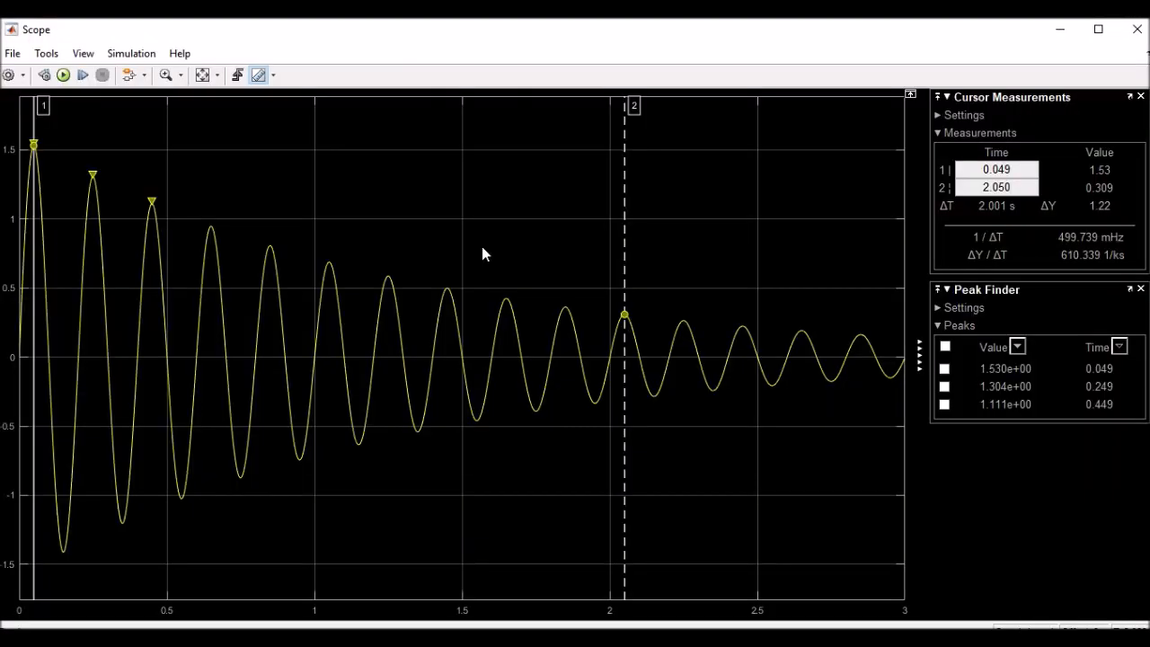
click(166, 75)
drag(572, 289, 683, 380)
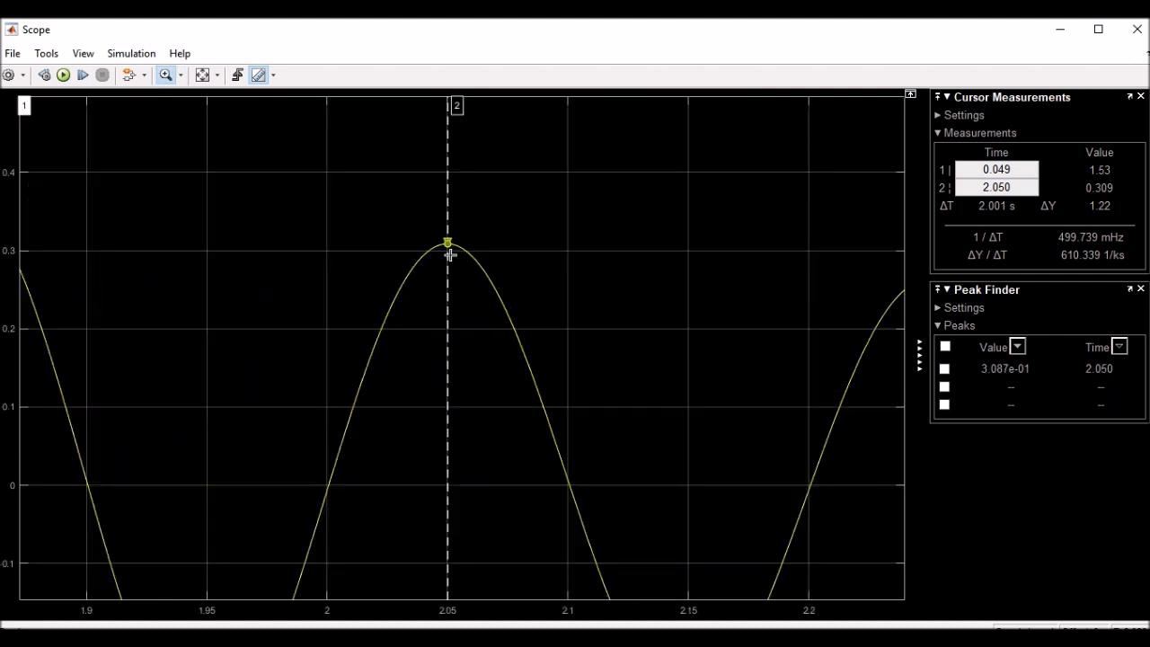
drag(367, 200, 593, 350)
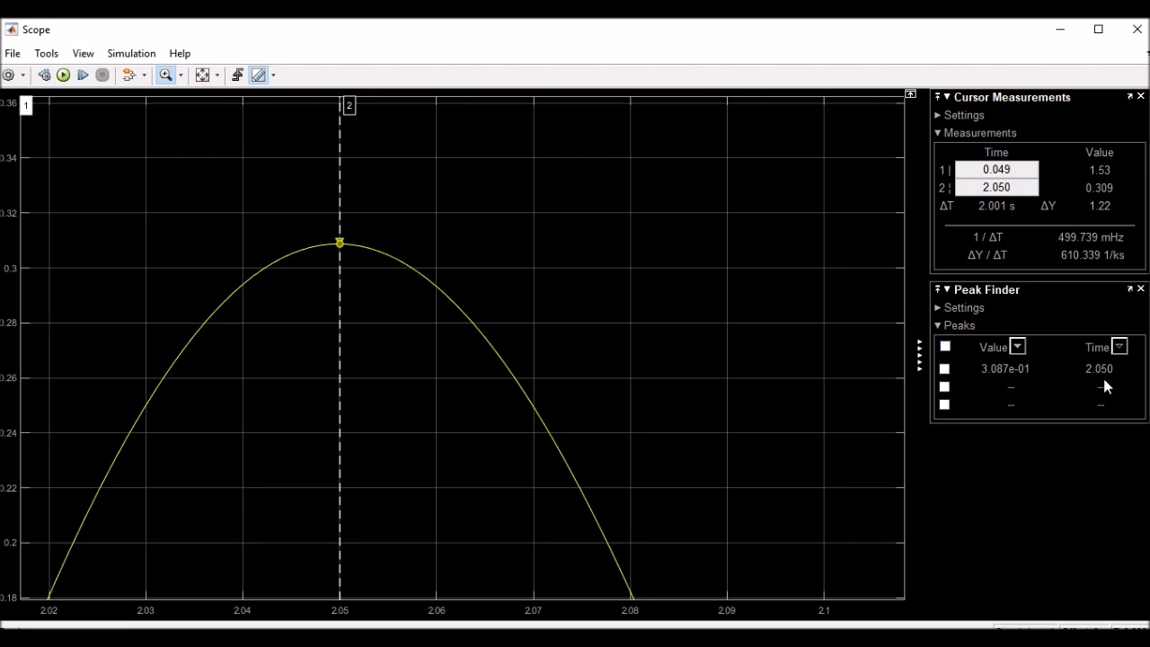
click(203, 74)
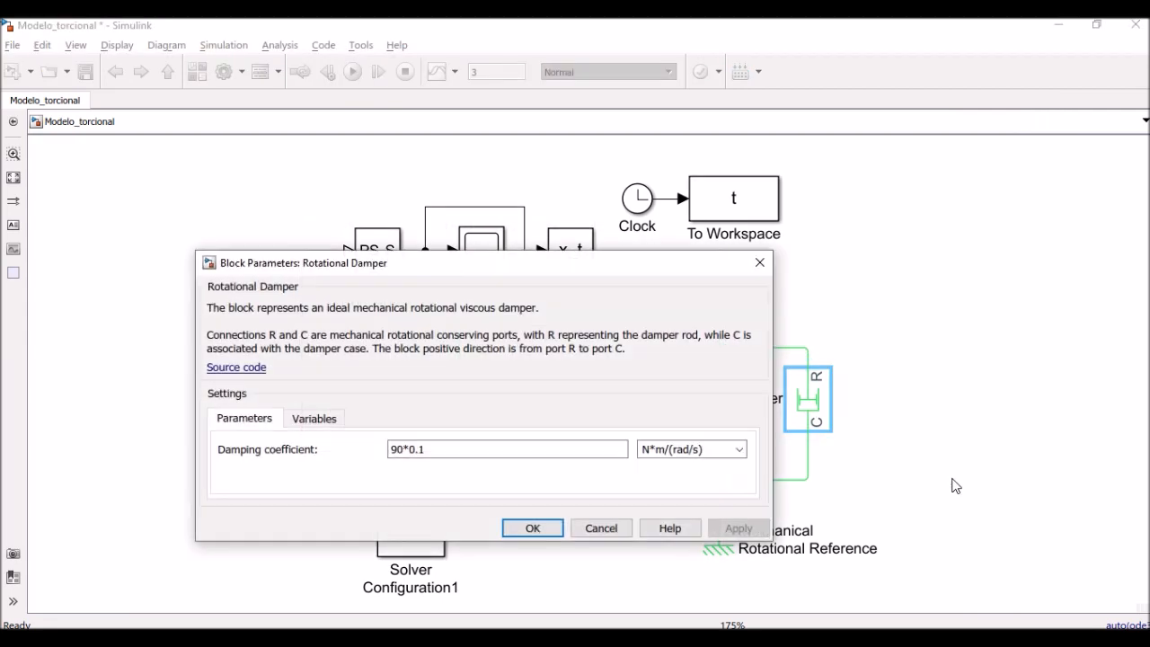
click(398, 449)
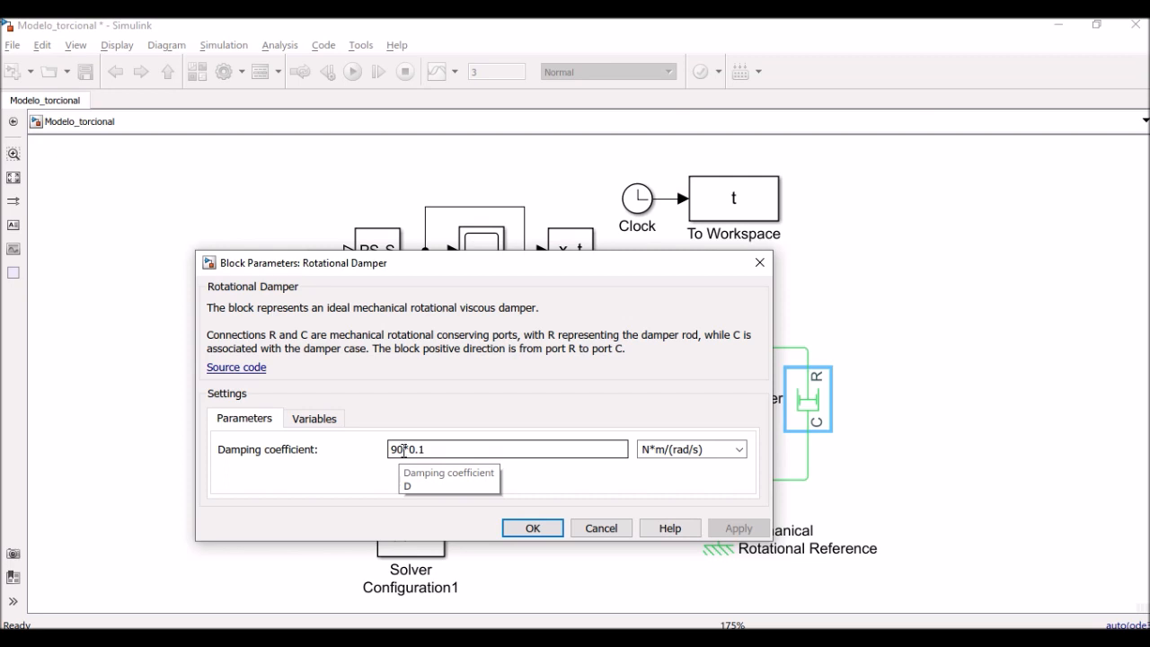
Change the damping coefficient to 90.5*0.1 and run the simulation again
drag(403, 450, 390, 452)
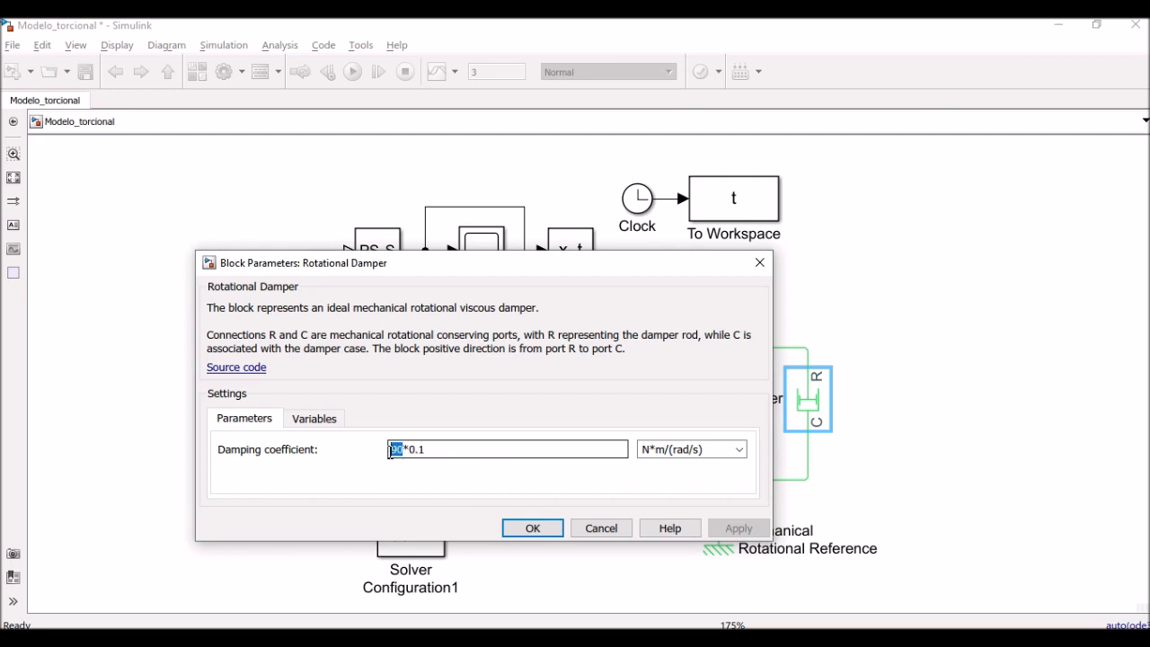
text(90.5)
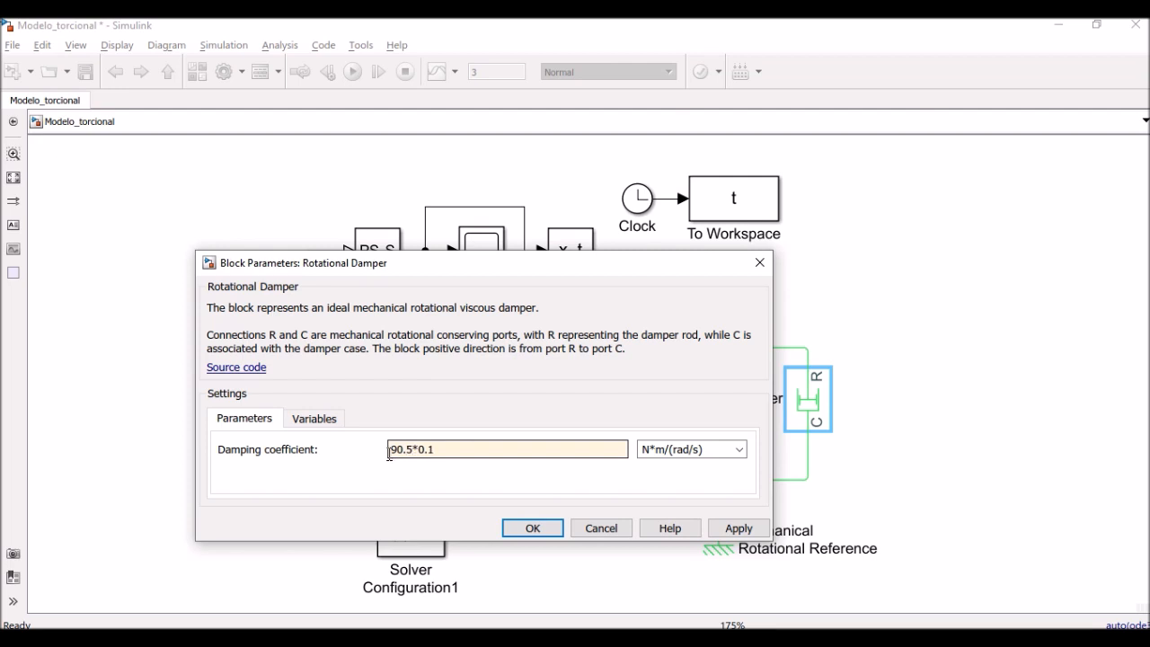
click(532, 529)
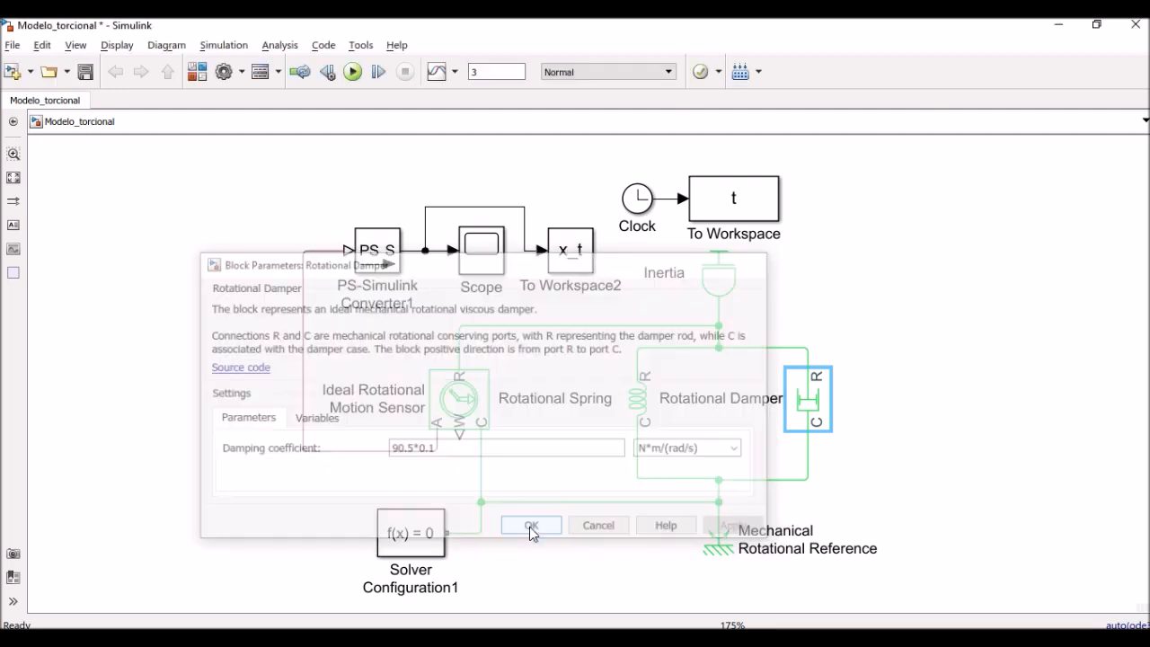
click(352, 72)
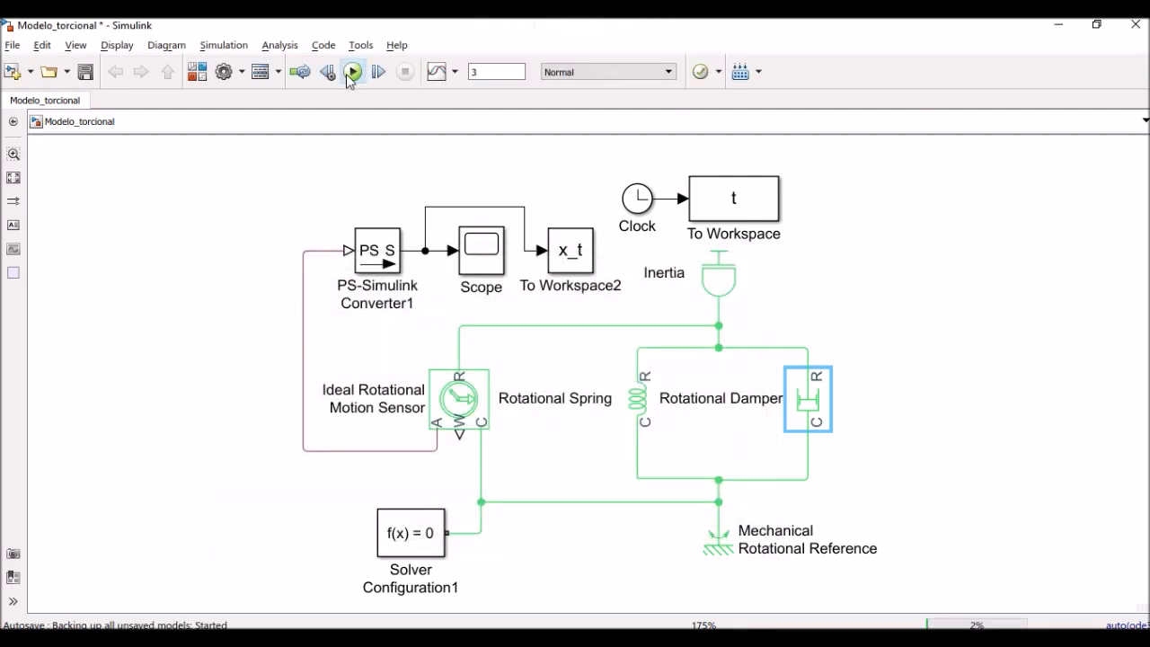
click(483, 255)
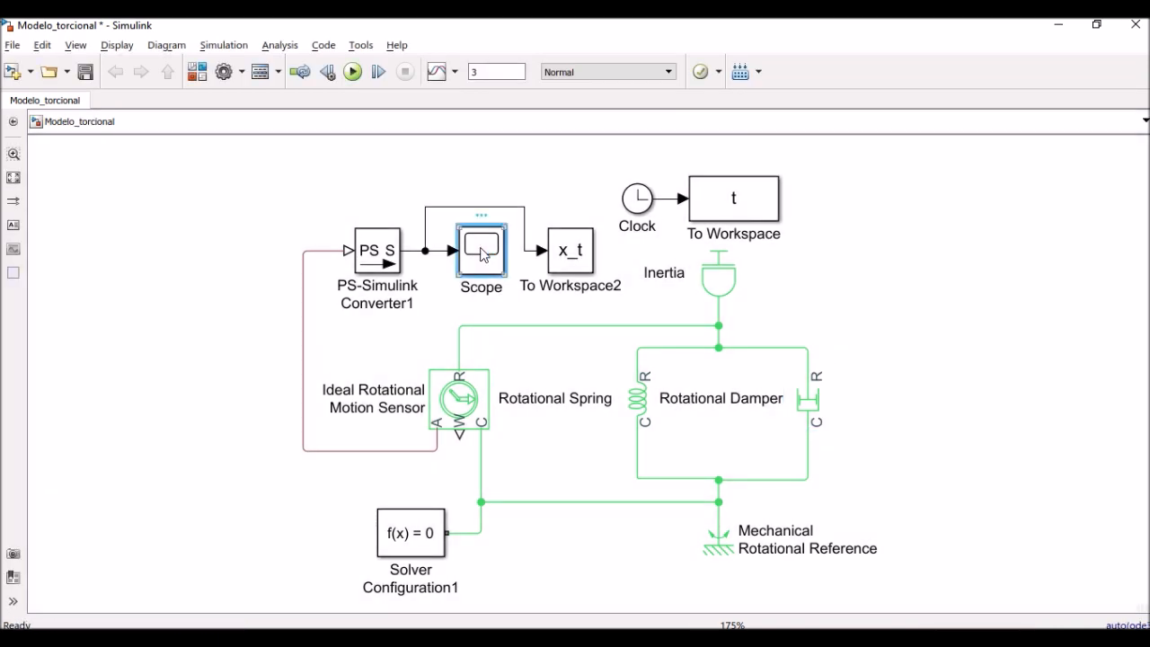
double_click(482, 252)
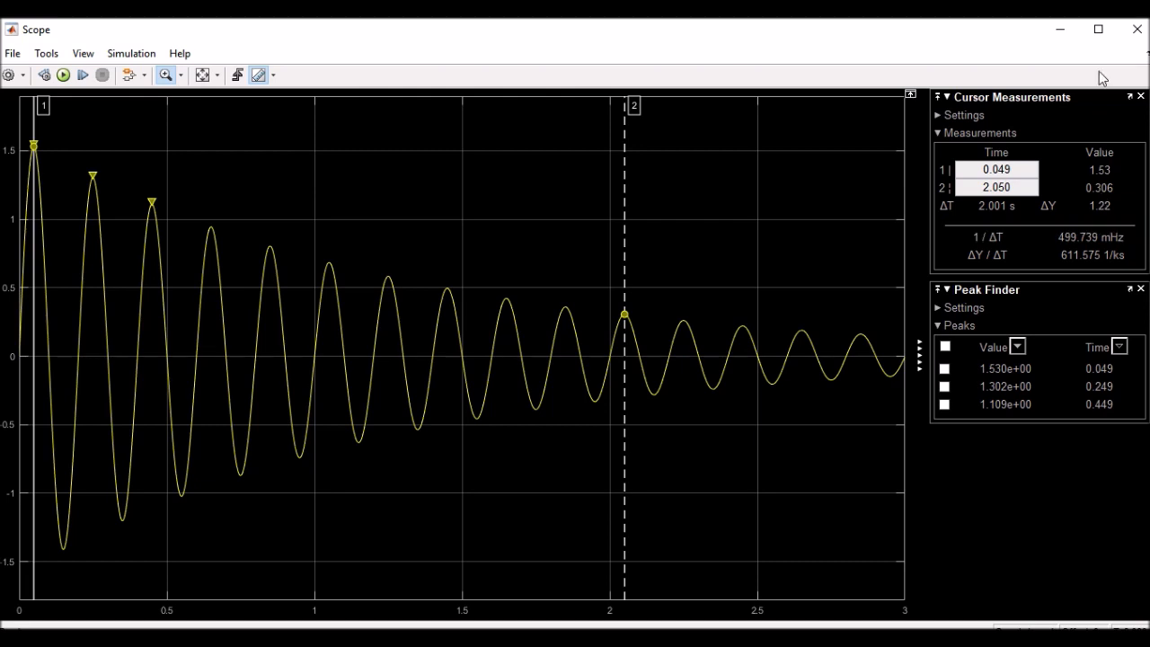
click(1062, 36)
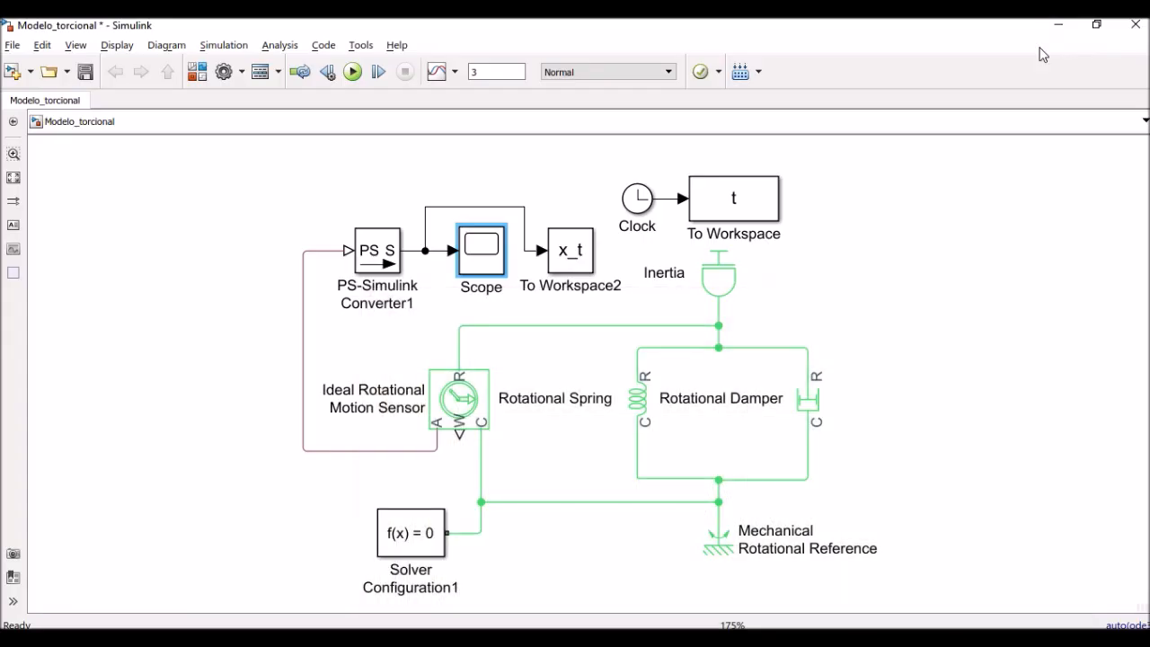
Replace 90.5 with the variable damper so the Rotational Damper's coefficient reads damper*0.1
double_click(806, 401)
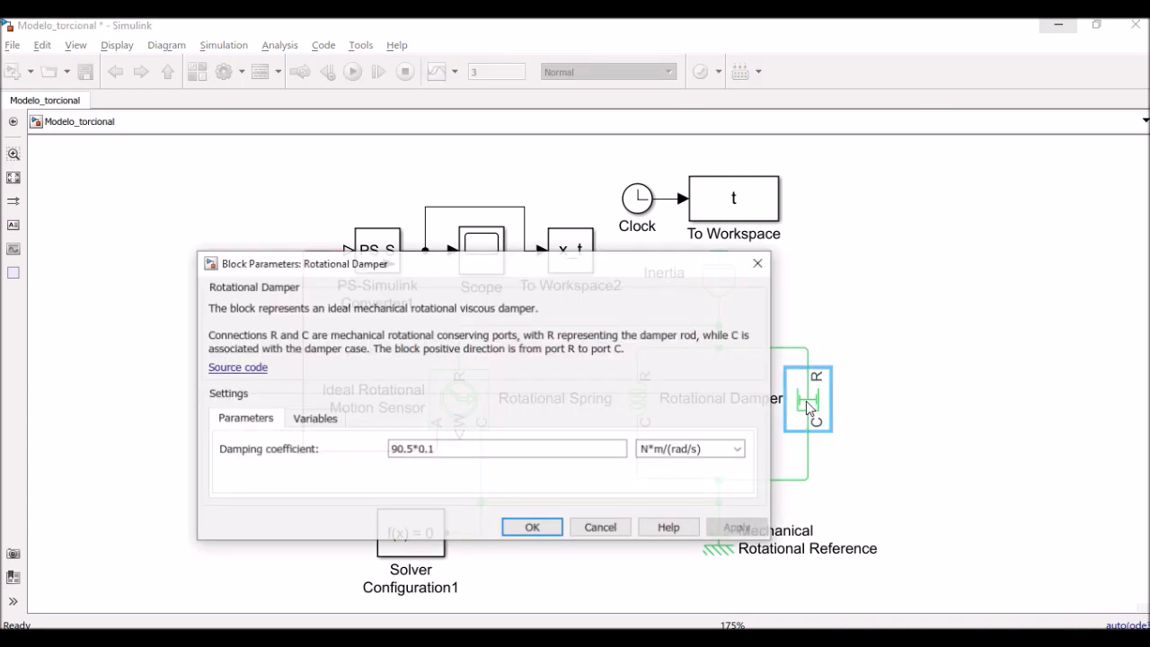
click(397, 451)
click(402, 451)
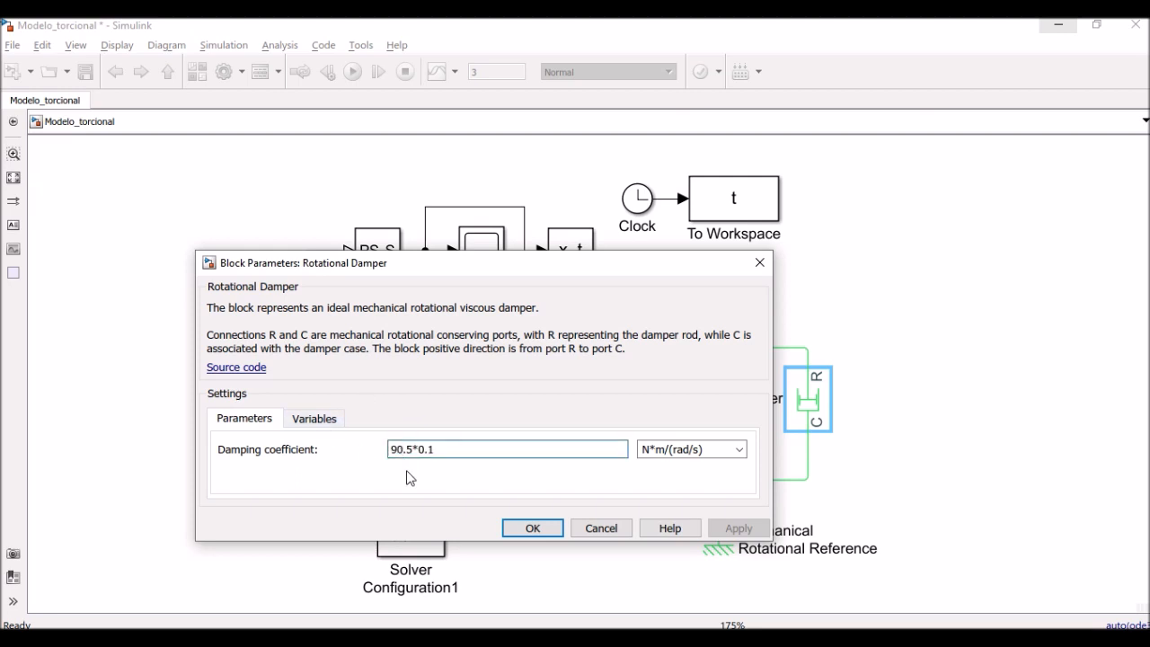
key(BackSpace)
key(BackSpace)
key(BackSpace)
key(BackSpace)
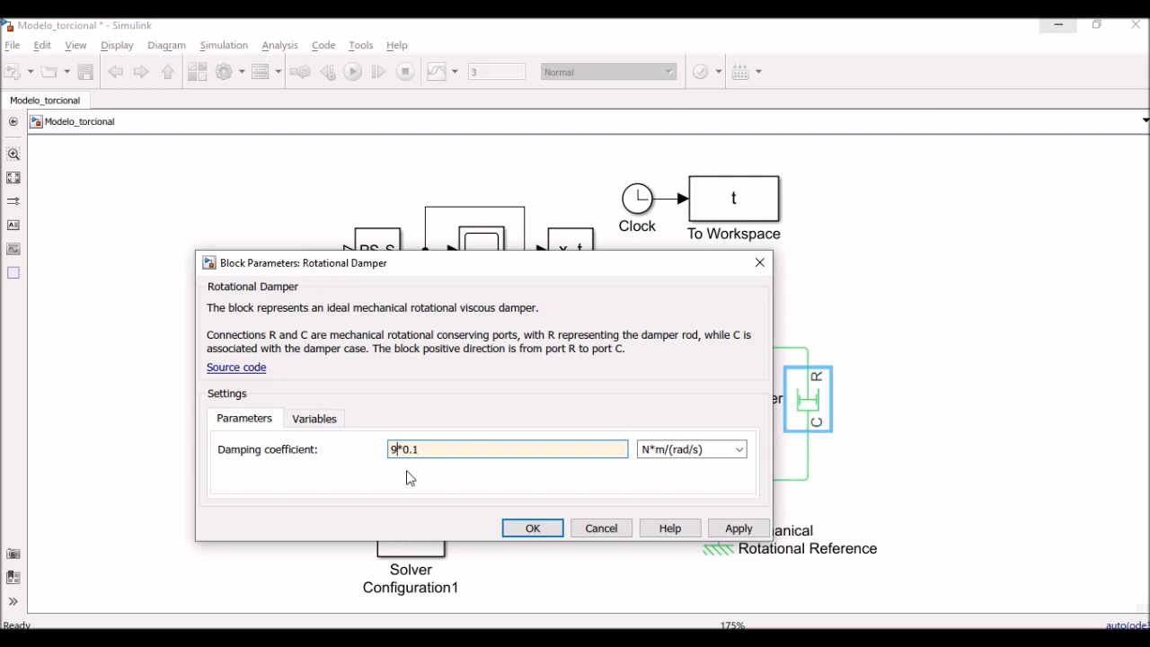
text(damper)
click(534, 527)
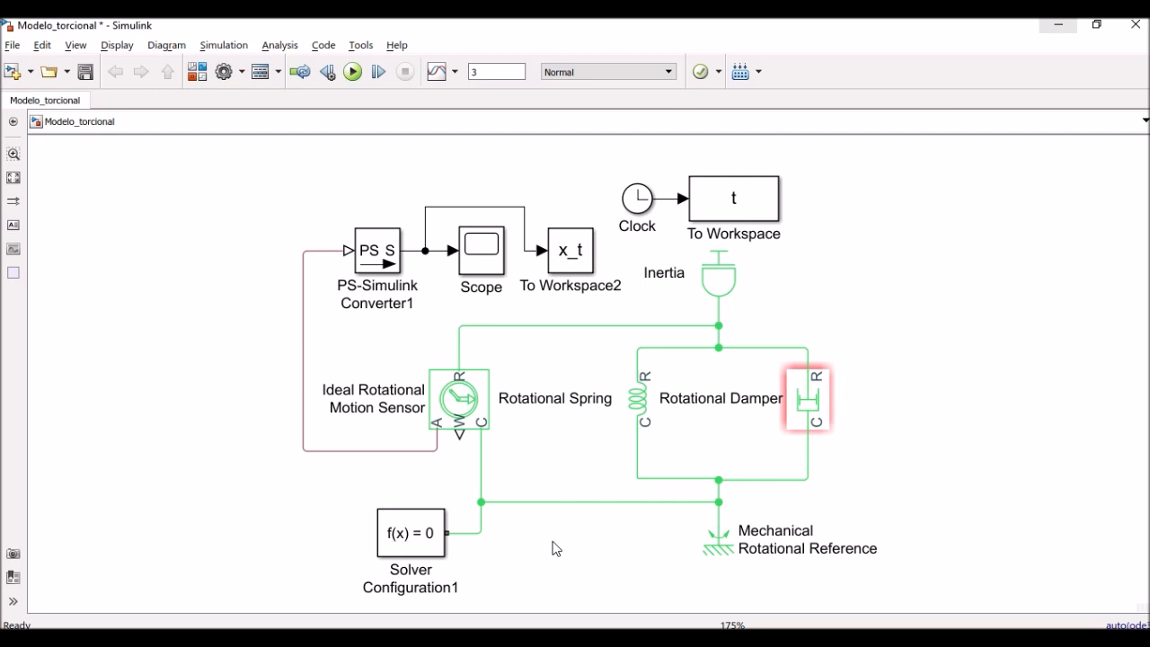